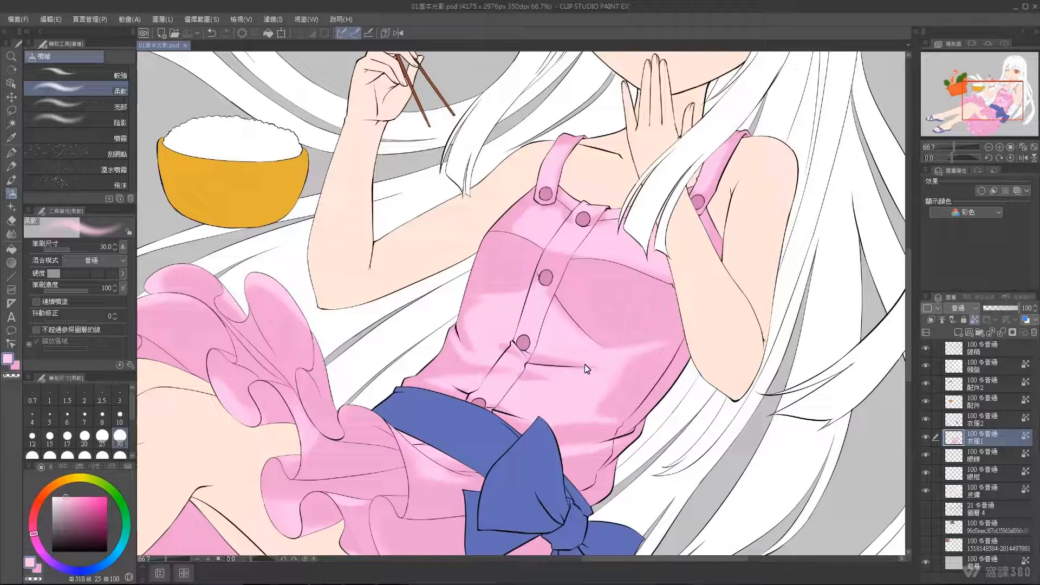
Step: Pick a deeper pink and test a dark stroke beside the bodice button, then undo it
{"action": "left_click_drag", "start_coordinate": [587, 369], "coordinate": [554, 421]}
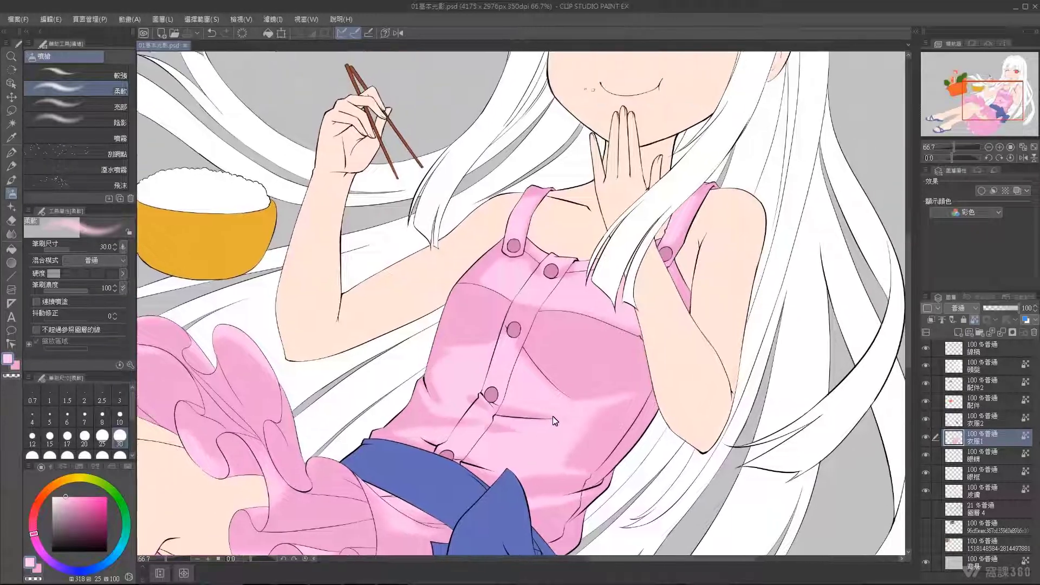
{"action": "left_click", "coordinate": [79, 505]}
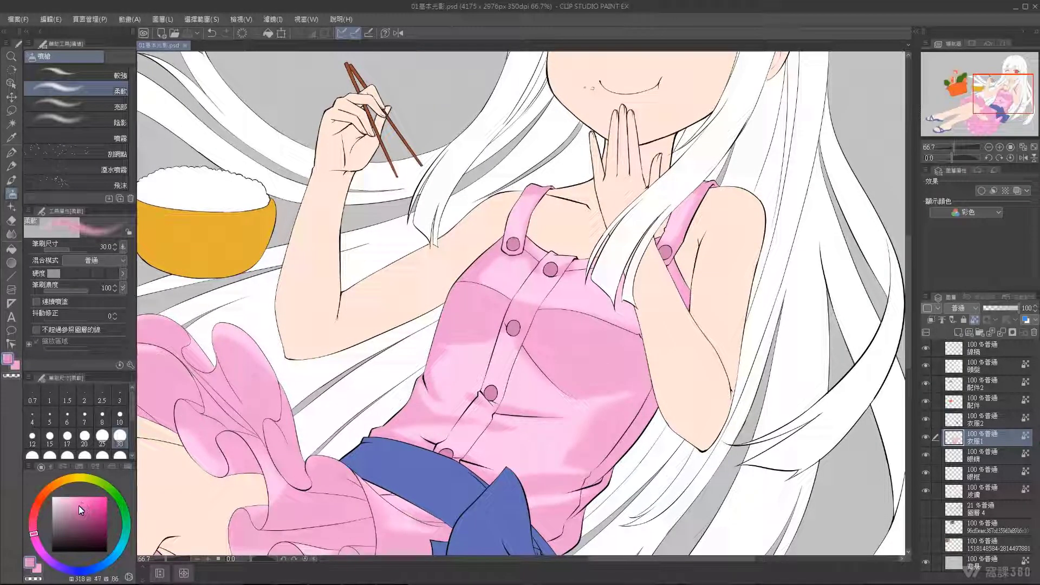
{"action": "left_click_drag", "start_coordinate": [485, 317], "coordinate": [467, 324]}
{"action": "key", "text": "ctrl+z"}
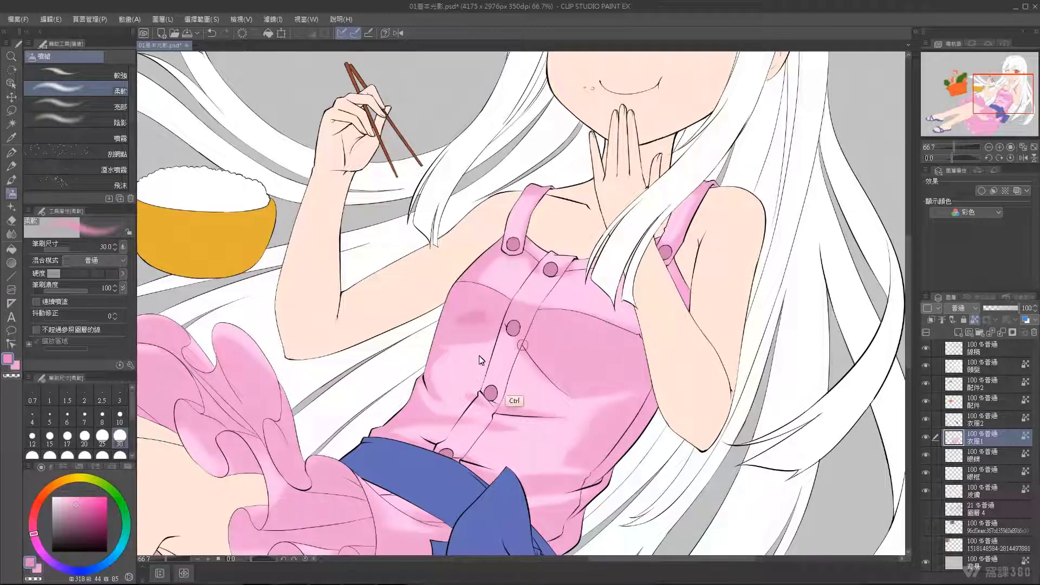
Step: Shrink the airbrush to size 11.6 and scroll down over the dress
{"action": "scroll", "coordinate": [482, 349], "scroll_direction": "right", "scroll_amount": 1}
{"action": "left_click_drag", "start_coordinate": [515, 321], "coordinate": [503, 305]}
{"action": "scroll", "coordinate": [504, 325], "scroll_direction": "right", "scroll_amount": 1}
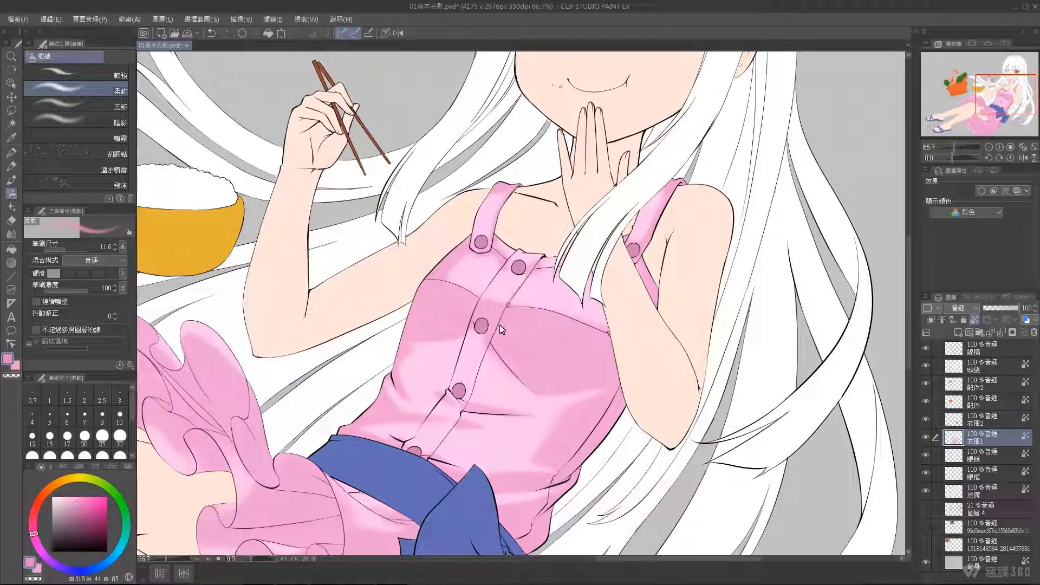
{"action": "scroll", "coordinate": [492, 312], "scroll_direction": "down", "scroll_amount": 2}
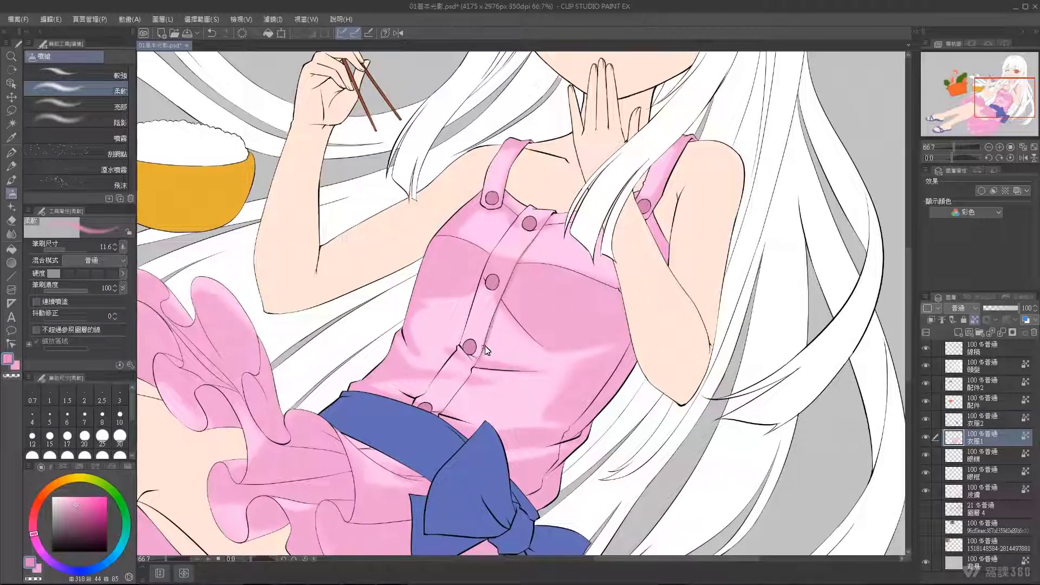
{"action": "scroll", "coordinate": [498, 329], "scroll_direction": "down", "scroll_amount": 1}
{"action": "scroll", "coordinate": [497, 326], "scroll_direction": "down", "scroll_amount": 1}
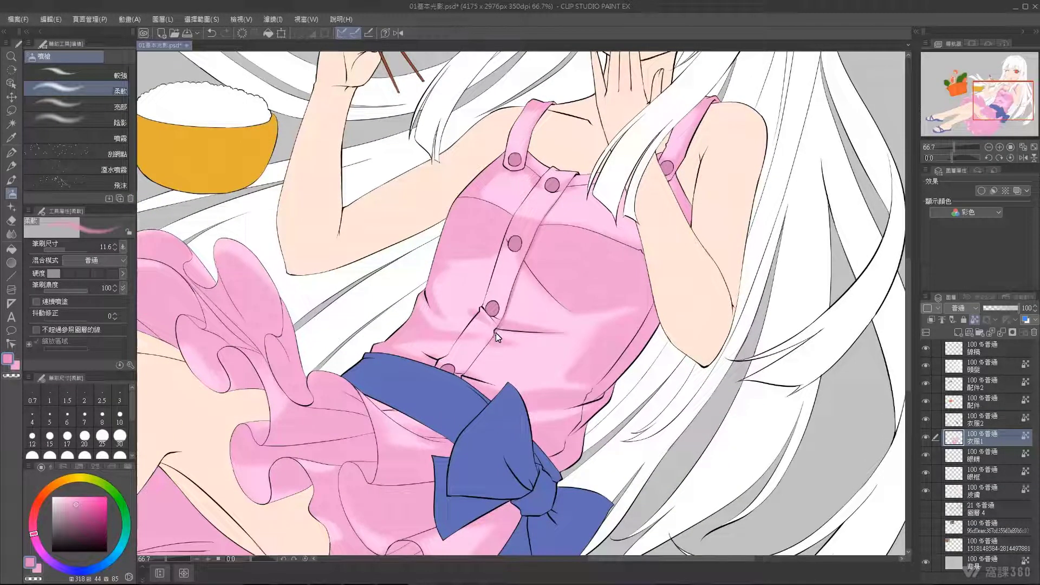
{"action": "scroll", "coordinate": [494, 336], "scroll_direction": "down", "scroll_amount": 2}
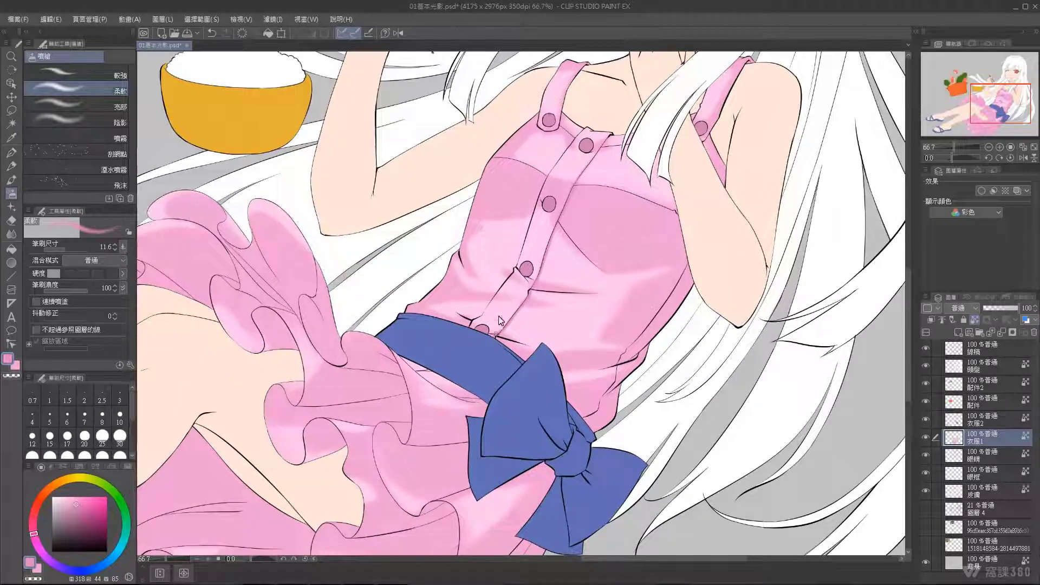
Step: Scroll back up to the bodice and undo the last small stroke
{"action": "scroll", "coordinate": [497, 327], "scroll_direction": "up", "scroll_amount": 2}
{"action": "scroll", "coordinate": [497, 328], "scroll_direction": "up", "scroll_amount": 2}
{"action": "scroll", "coordinate": [509, 303], "scroll_direction": "up", "scroll_amount": 2}
{"action": "scroll", "coordinate": [542, 293], "scroll_direction": "up", "scroll_amount": 2}
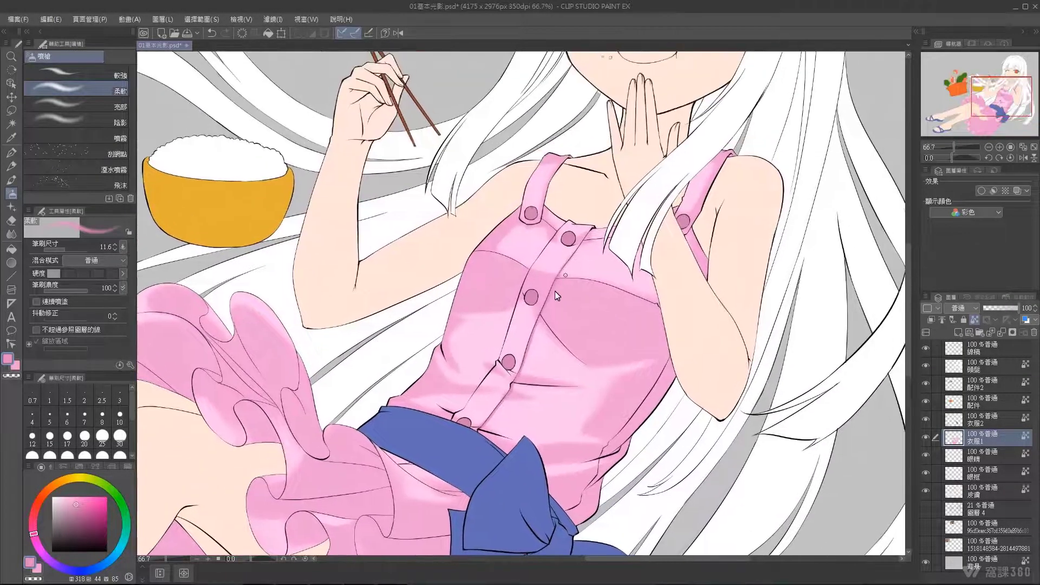
{"action": "scroll", "coordinate": [554, 291], "scroll_direction": "up", "scroll_amount": 2}
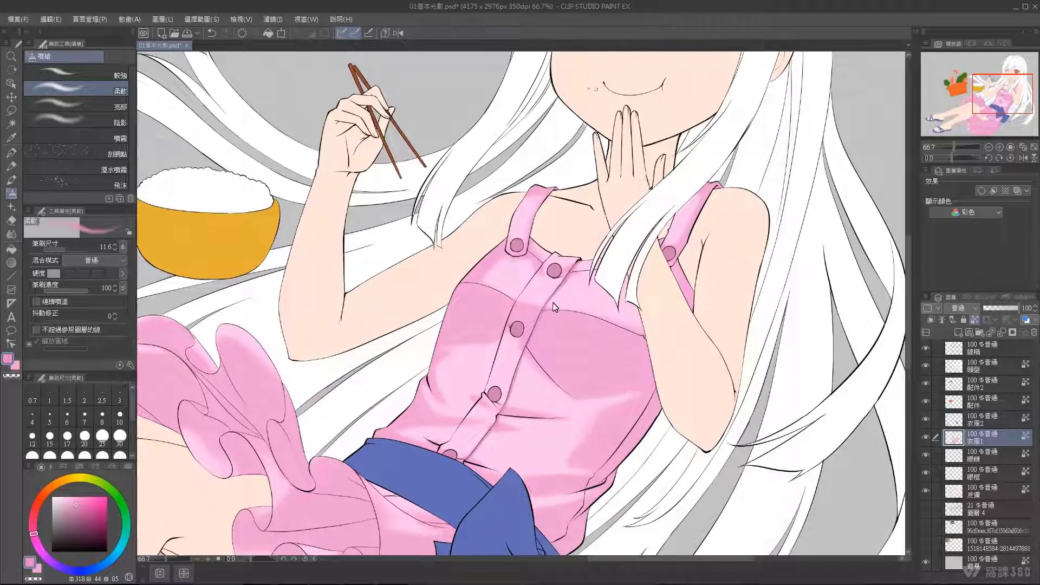
{"action": "scroll", "coordinate": [561, 293], "scroll_direction": "up", "scroll_amount": 2}
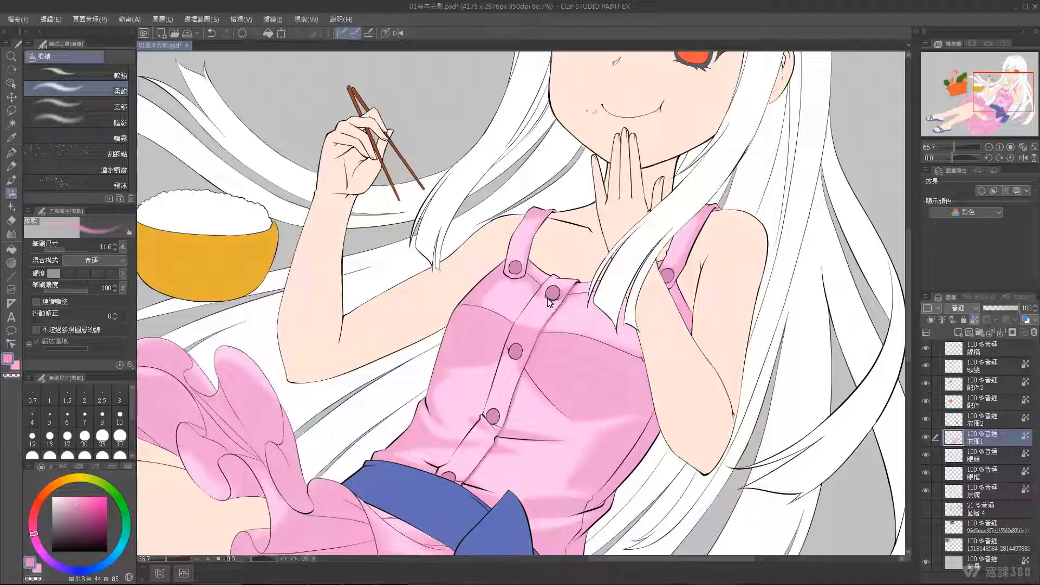
{"action": "scroll", "coordinate": [552, 300], "scroll_direction": "down", "scroll_amount": 2}
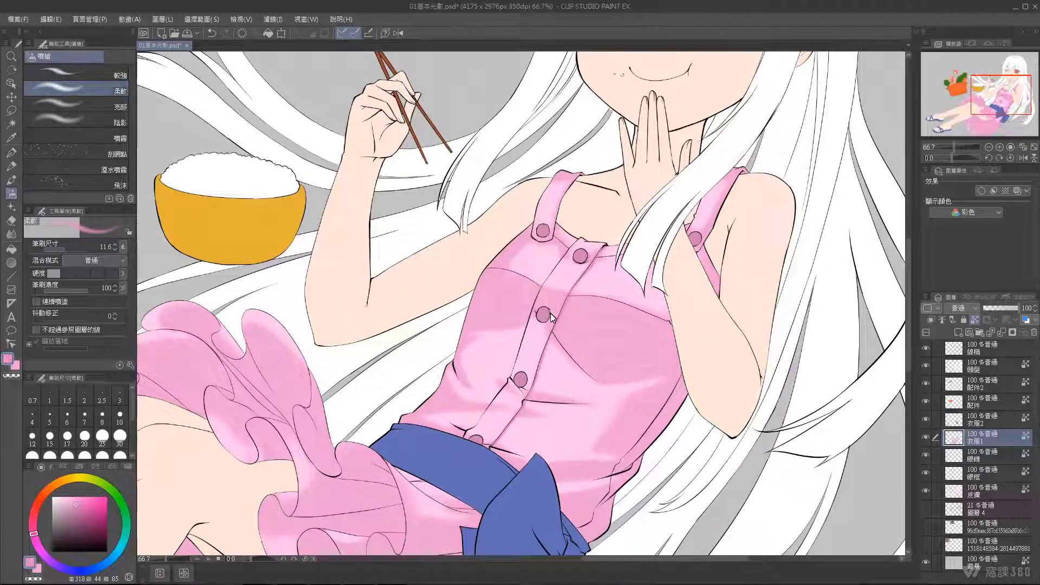
{"action": "key", "text": "ctrl+z"}
{"action": "left_click_drag", "start_coordinate": [532, 284], "coordinate": [553, 228]}
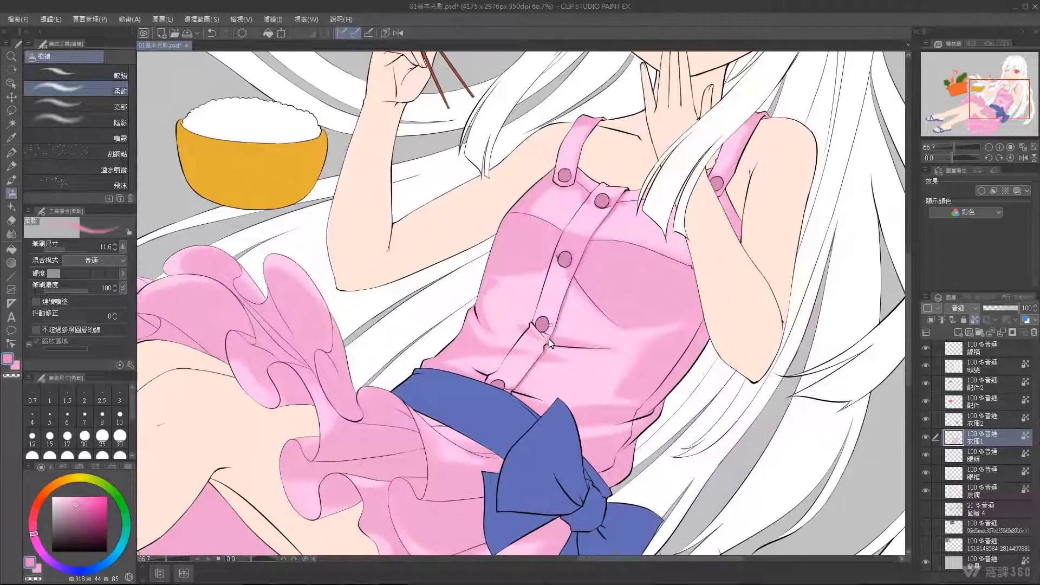
{"action": "key", "text": "ctrl+z"}
{"action": "key", "text": "ctrl+y"}
{"action": "scroll", "coordinate": [544, 332], "scroll_direction": "down", "scroll_amount": 1}
{"action": "scroll", "coordinate": [536, 339], "scroll_direction": "down", "scroll_amount": 1}
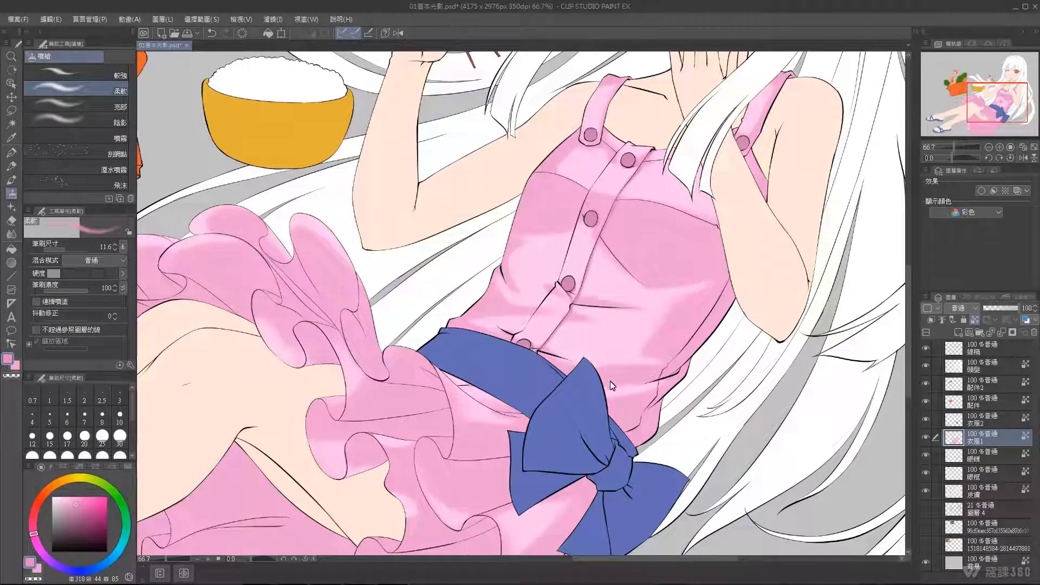
{"action": "scroll", "coordinate": [596, 363], "scroll_direction": "right", "scroll_amount": 1}
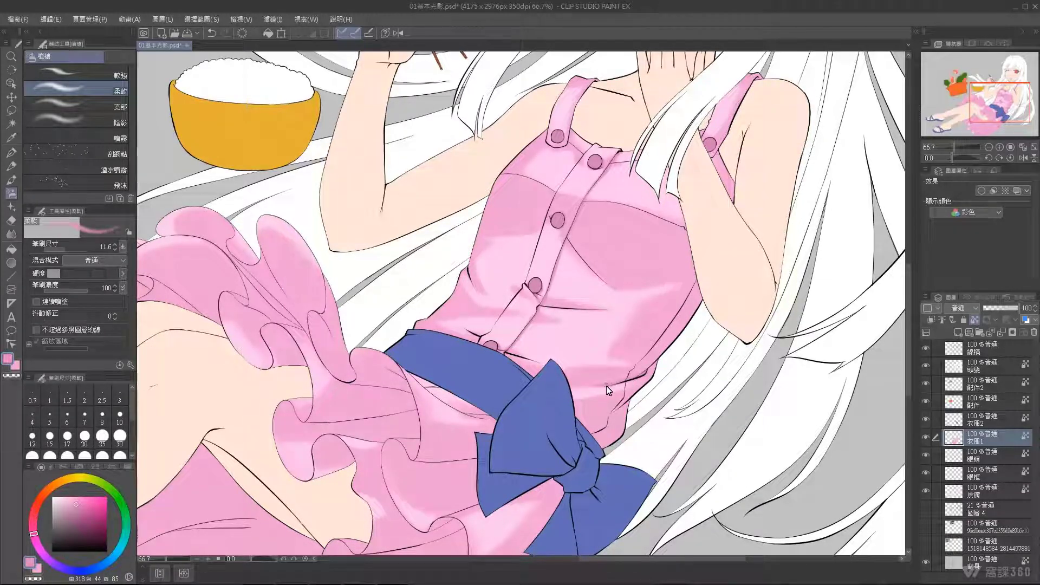
{"action": "scroll", "coordinate": [628, 379], "scroll_direction": "right", "scroll_amount": 1}
{"action": "scroll", "coordinate": [625, 377], "scroll_direction": "right", "scroll_amount": 1}
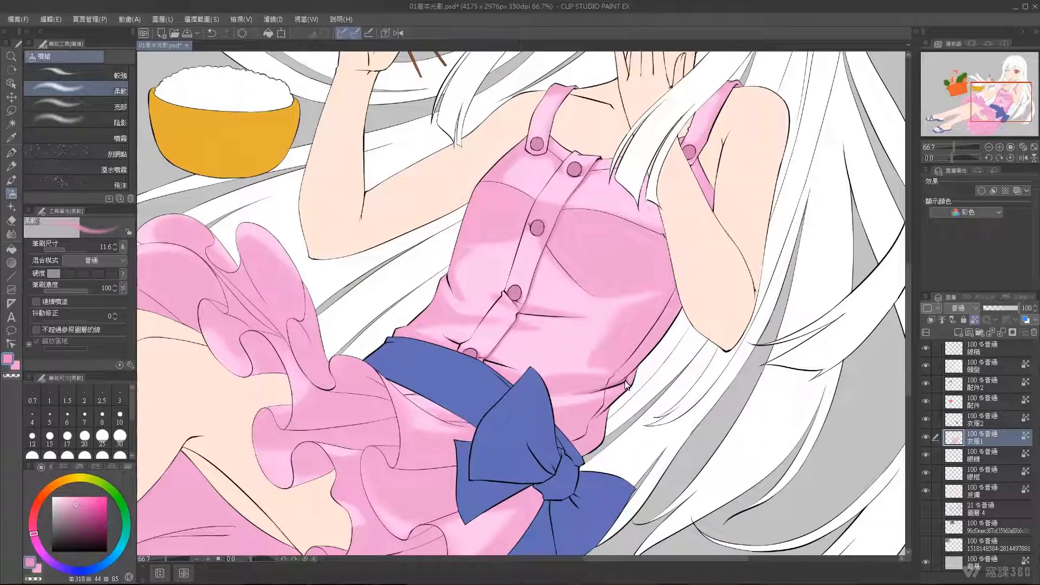
{"action": "scroll", "coordinate": [629, 382], "scroll_direction": "left", "scroll_amount": 2}
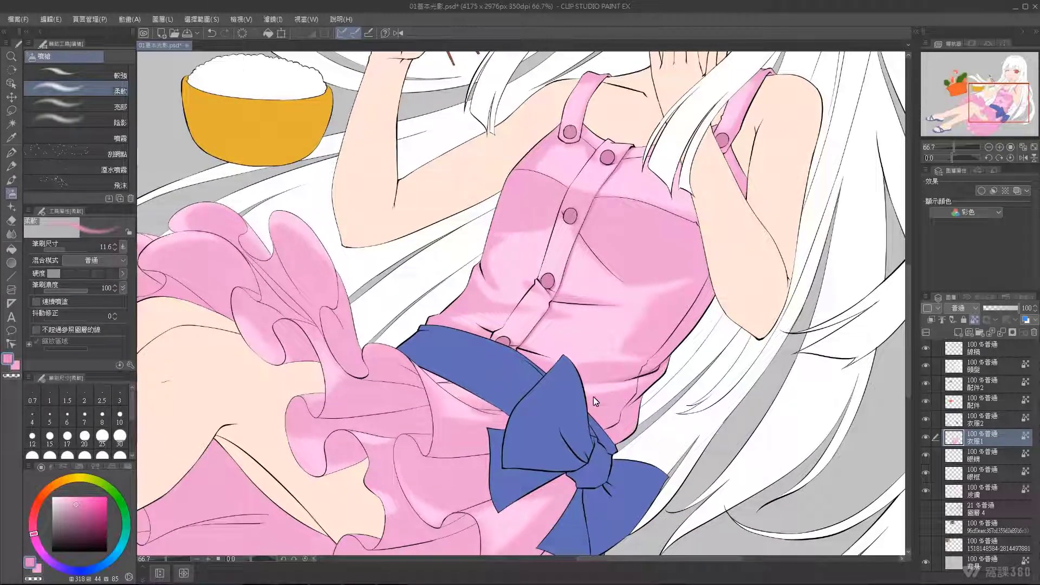
{"action": "scroll", "coordinate": [603, 382], "scroll_direction": "right", "scroll_amount": 1}
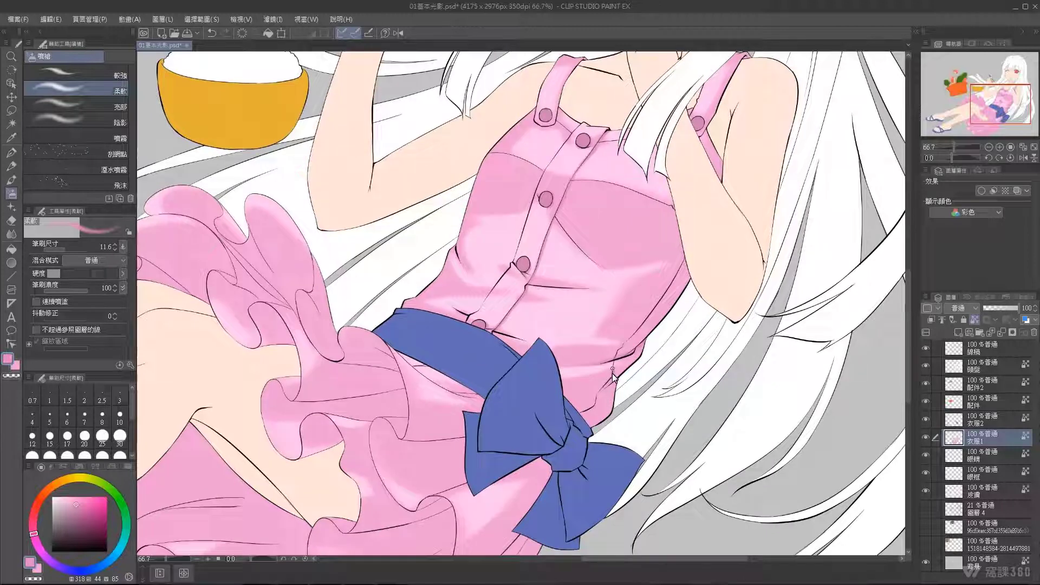
{"action": "key", "text": "ctrl+z"}
{"action": "key", "text": "ctrl+y"}
{"action": "scroll", "coordinate": [609, 369], "scroll_direction": "up", "scroll_amount": 1}
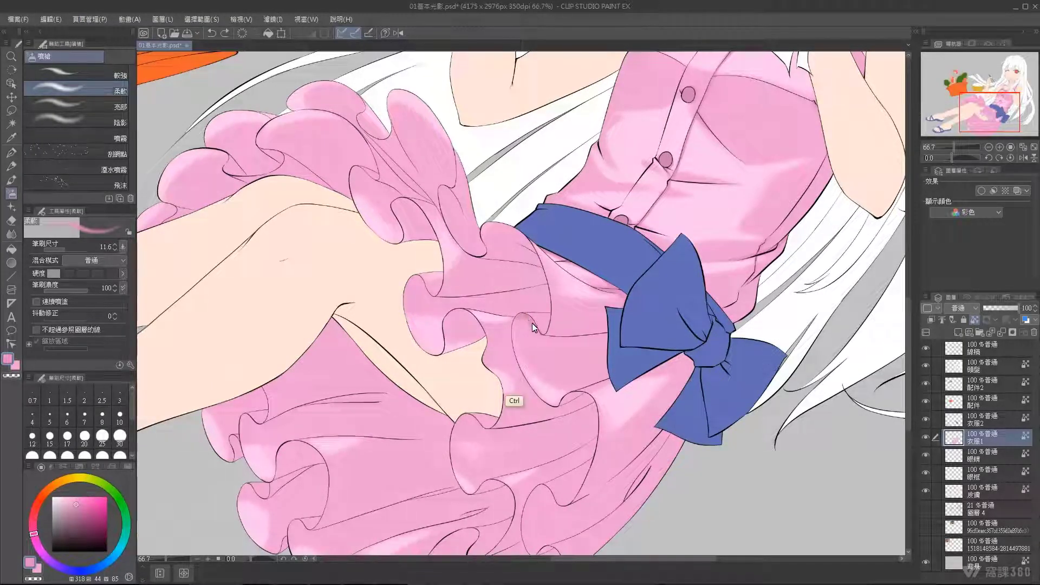
Step: Undo the stray stroke, then airbrush soft highlights on a skirt ruffle at size about 21
{"action": "key", "text": "ctrl+z"}
{"action": "mouse_move", "coordinate": [541, 339]}
{"action": "left_mouse_down"}
{"action": "mouse_move", "coordinate": [575, 343]}
{"action": "mouse_move", "coordinate": [530, 336]}
{"action": "left_mouse_up"}
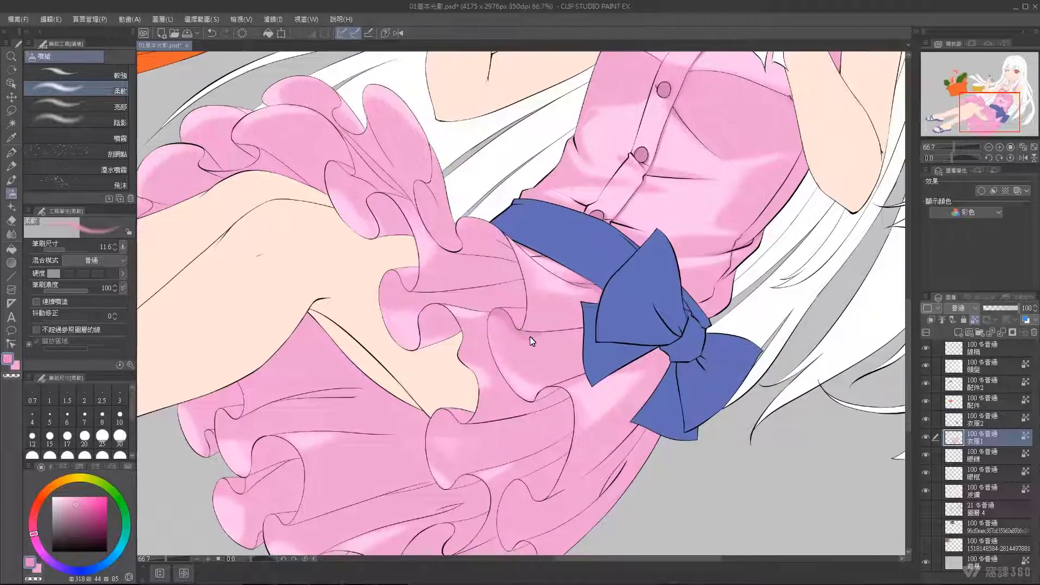
{"action": "key", "text": "bracketright"}
{"action": "key", "text": "bracketright"}
{"action": "key", "text": "bracketright"}
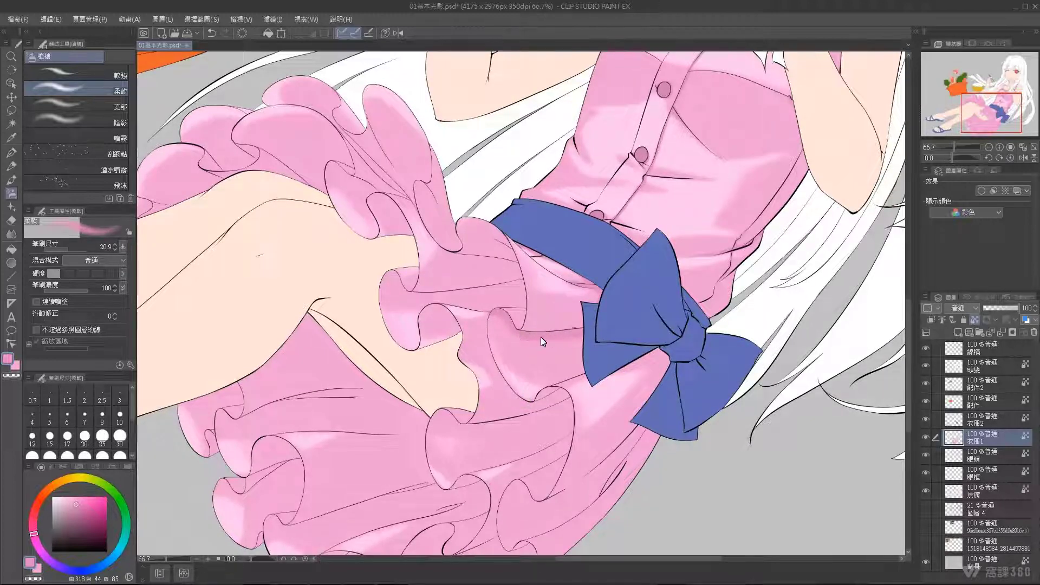
{"action": "mouse_move", "coordinate": [532, 353]}
{"action": "left_mouse_down"}
{"action": "mouse_move", "coordinate": [571, 329]}
{"action": "mouse_move", "coordinate": [558, 362]}
{"action": "mouse_move", "coordinate": [526, 327]}
{"action": "left_mouse_up"}
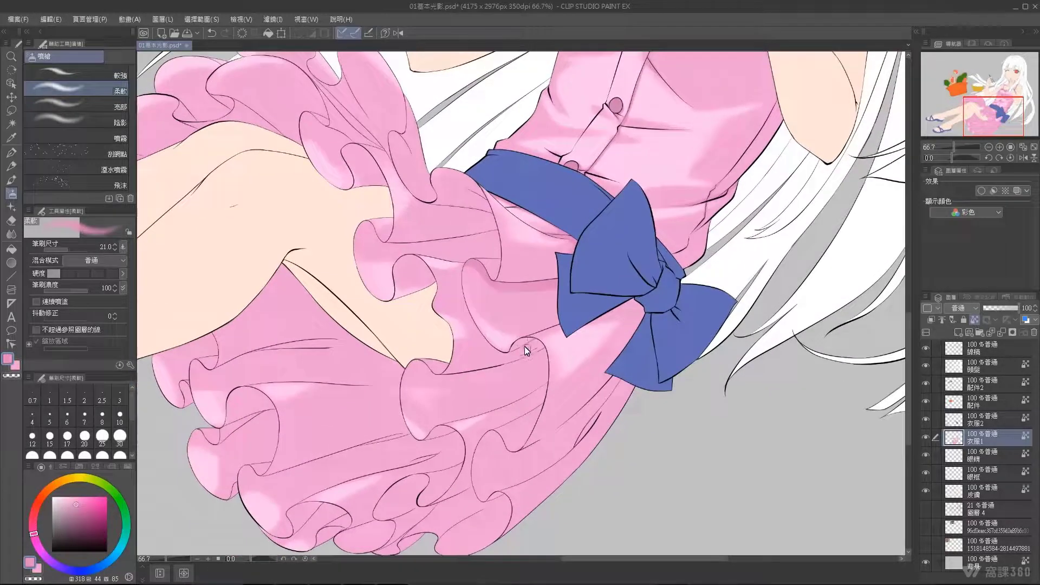
Step: Paint a light pink highlight on a skirt fold, resize the brush to about 12, and pan to the lower skirt
{"action": "left_click_drag", "start_coordinate": [512, 350], "coordinate": [525, 341]}
{"action": "left_click_drag", "start_coordinate": [518, 349], "coordinate": [532, 343]}
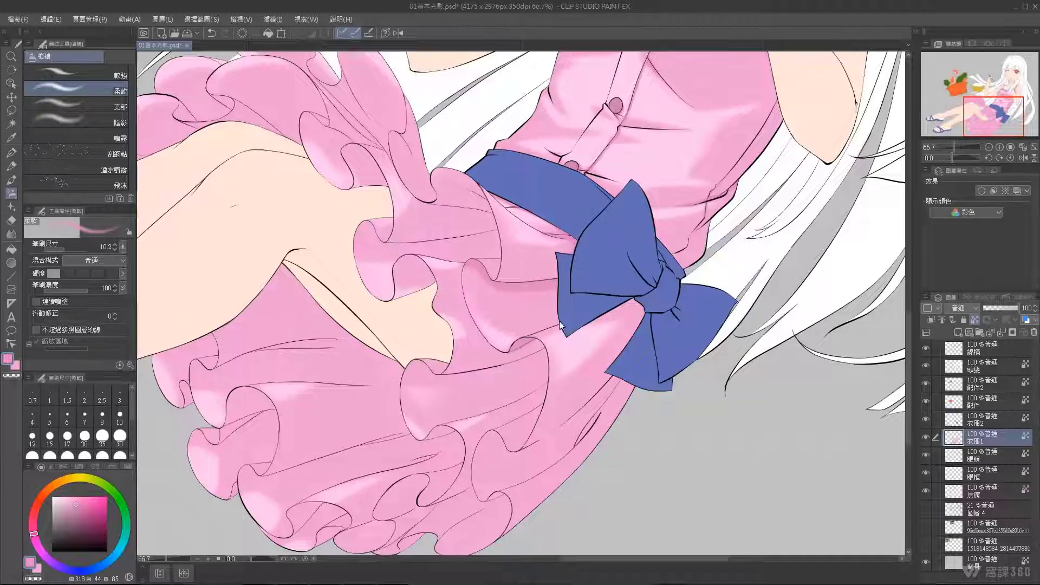
{"action": "left_click_drag", "start_coordinate": [536, 337], "coordinate": [564, 297]}
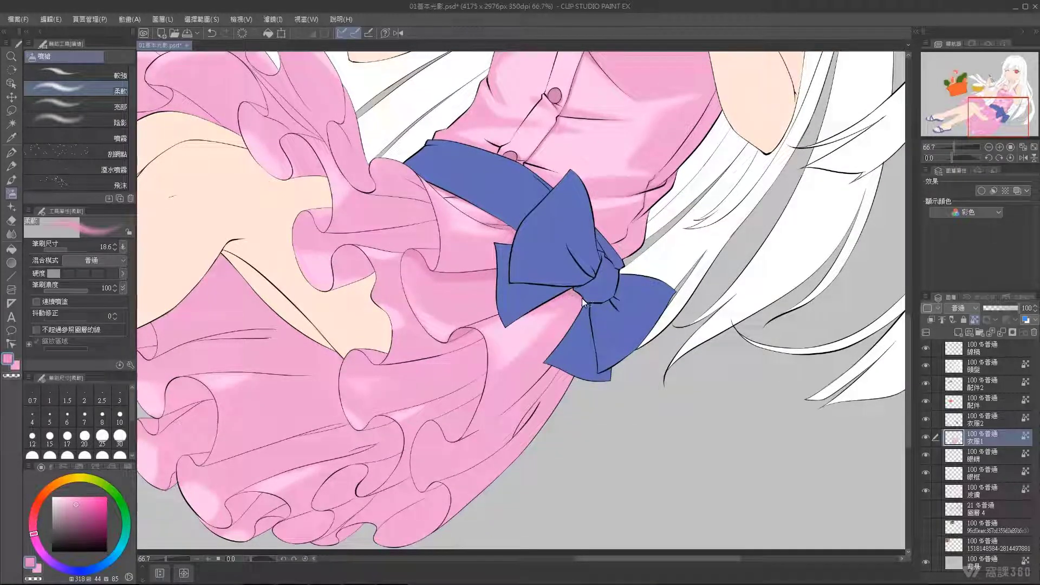
{"action": "left_click_drag", "start_coordinate": [557, 346], "coordinate": [549, 301]}
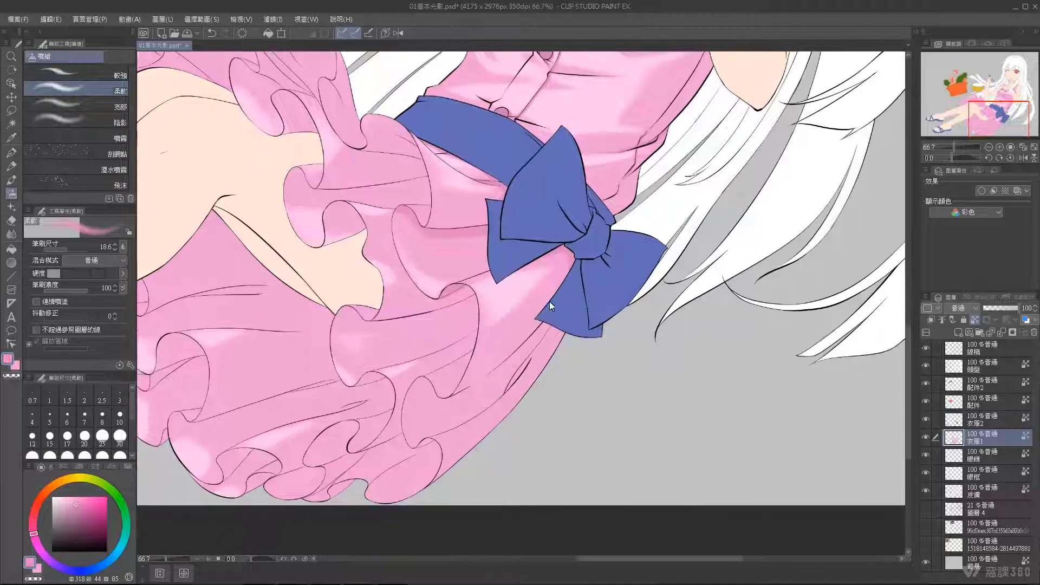
{"action": "left_click_drag", "start_coordinate": [513, 343], "coordinate": [574, 311]}
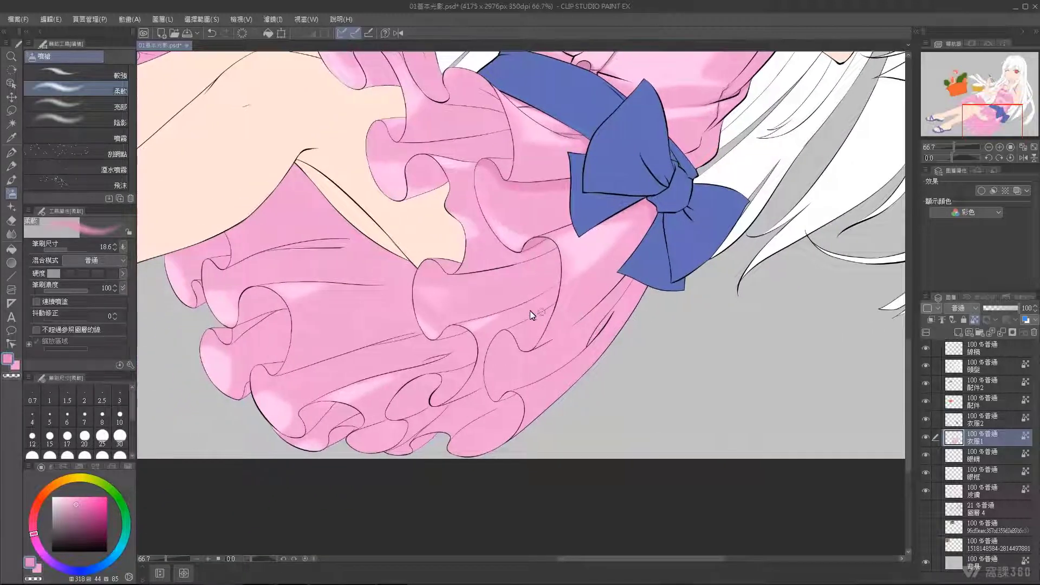
Step: Resize the airbrush from 25 down to 11.8 and pan to the left side of the skirt
{"action": "scroll", "coordinate": [535, 311], "scroll_direction": "up", "scroll_amount": 2}
{"action": "scroll", "coordinate": [534, 320], "scroll_direction": "up", "scroll_amount": 1}
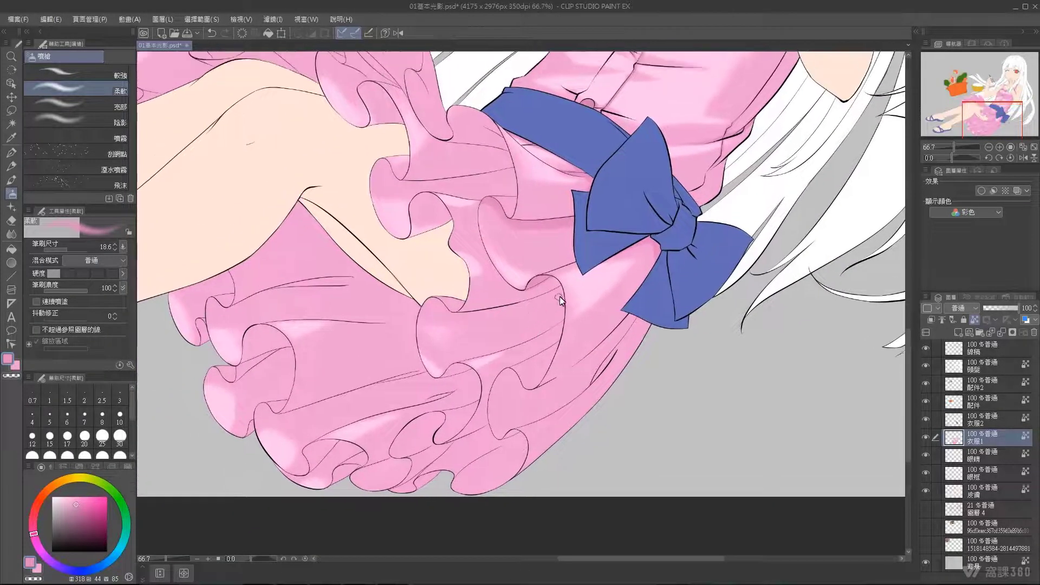
{"action": "left_click_drag", "start_coordinate": [558, 295], "coordinate": [553, 284]}
{"action": "left_click_drag", "start_coordinate": [556, 290], "coordinate": [558, 291]}
{"action": "left_click_drag", "start_coordinate": [561, 320], "coordinate": [497, 310]}
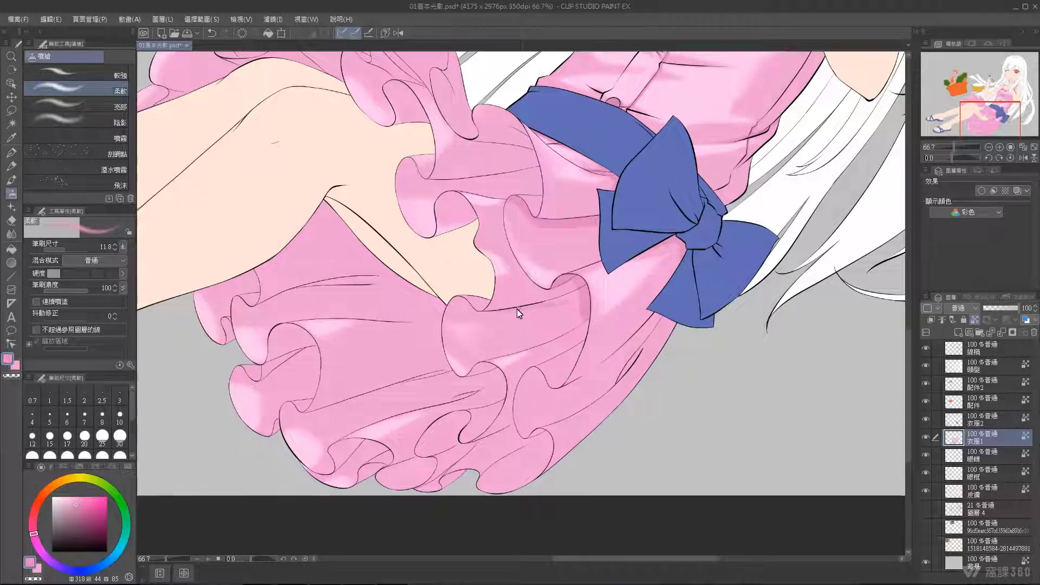
Step: Enlarge the airbrush to 16.3 and work across the right side toward the lower ruffles
{"action": "left_click_drag", "start_coordinate": [550, 300], "coordinate": [563, 295]}
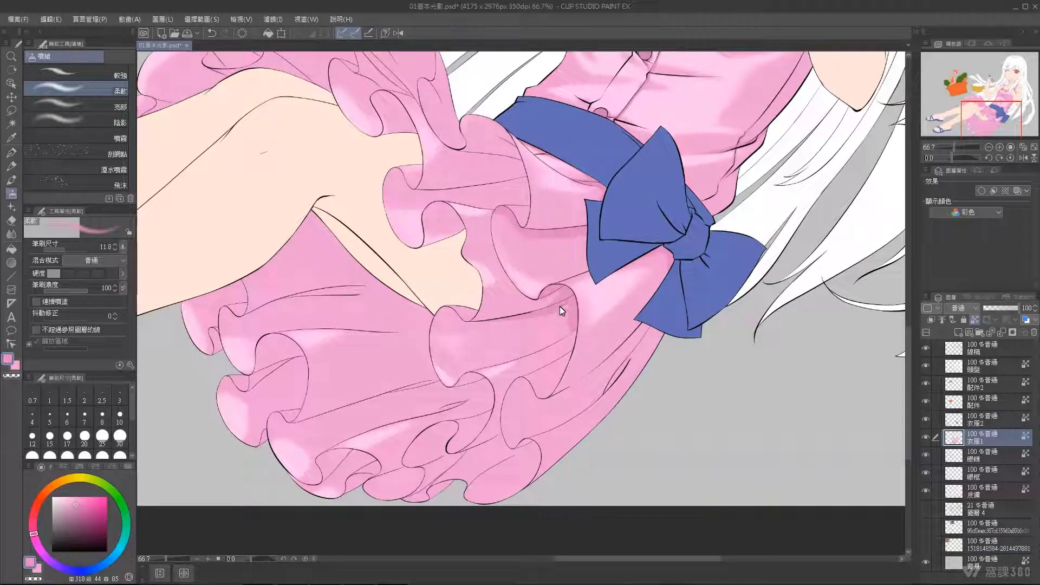
{"action": "left_click_drag", "start_coordinate": [561, 310], "coordinate": [538, 298]}
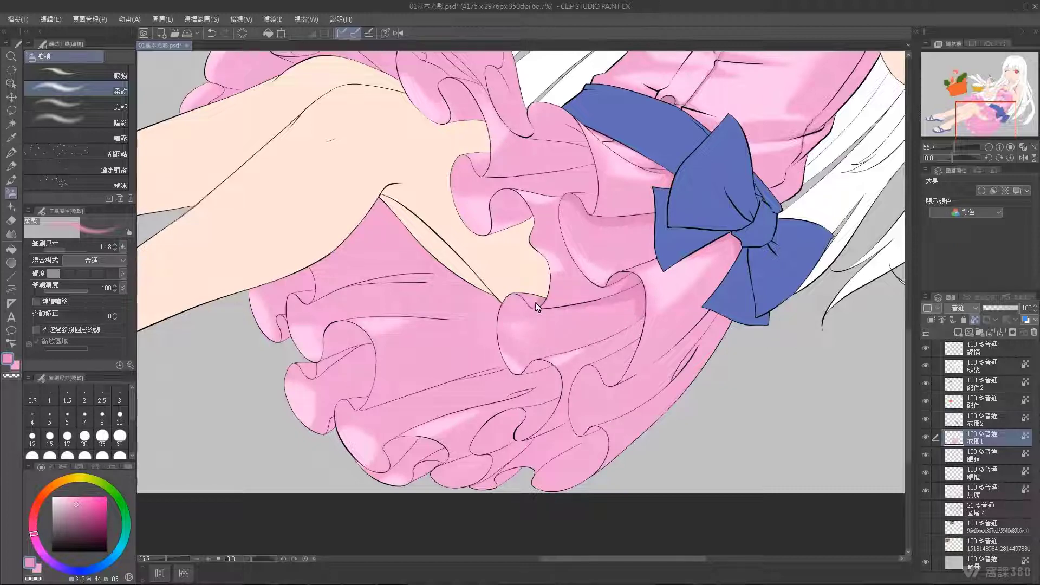
{"action": "left_click_drag", "start_coordinate": [541, 300], "coordinate": [525, 310]}
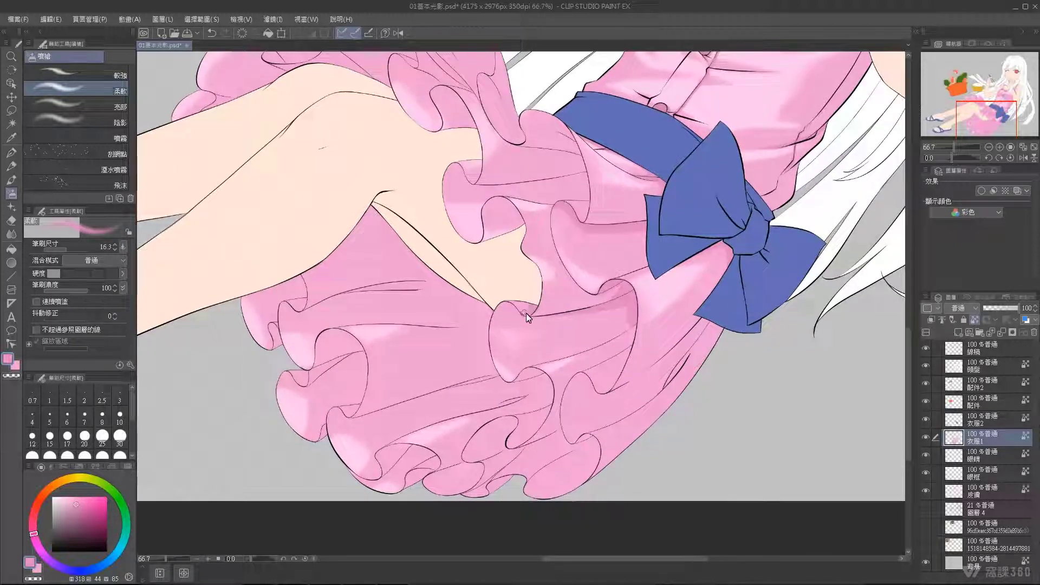
{"action": "left_click_drag", "start_coordinate": [517, 317], "coordinate": [514, 303]}
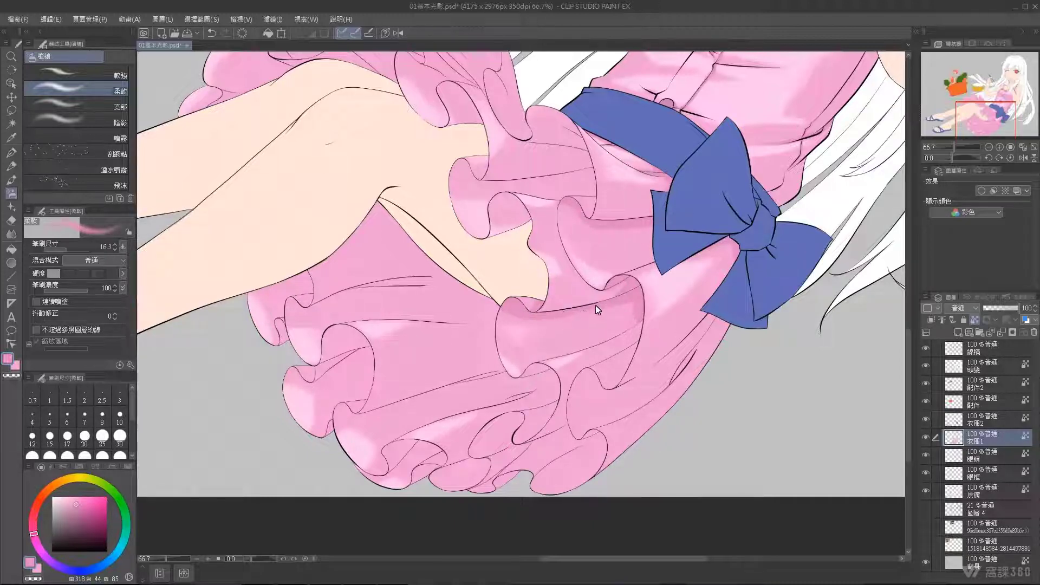
{"action": "left_click_drag", "start_coordinate": [572, 309], "coordinate": [494, 319]}
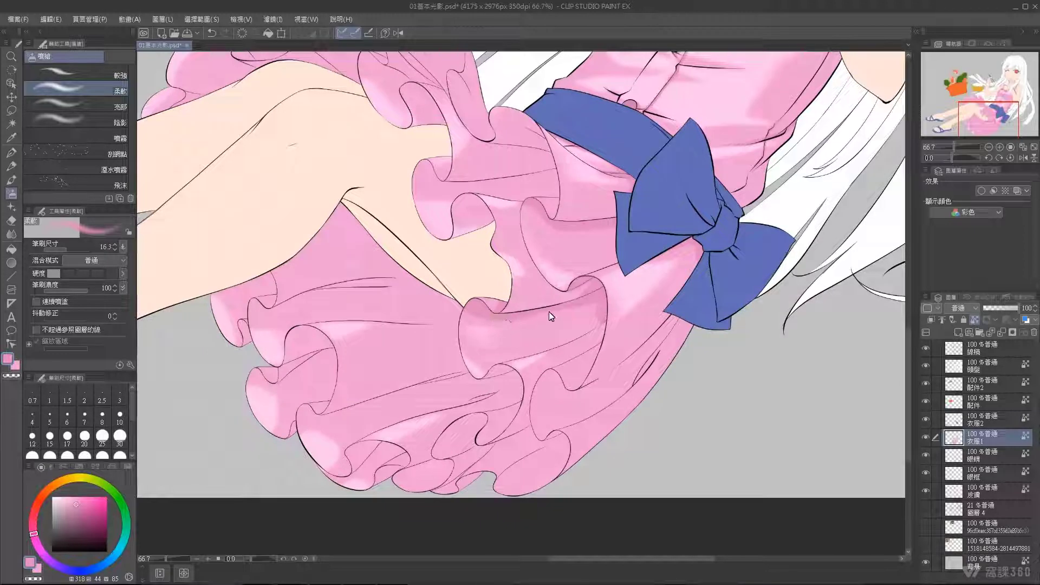
{"action": "mouse_move", "coordinate": [584, 288]}
{"action": "left_mouse_down"}
{"action": "mouse_move", "coordinate": [567, 302]}
{"action": "mouse_move", "coordinate": [506, 307]}
{"action": "mouse_move", "coordinate": [548, 304]}
{"action": "left_mouse_up"}
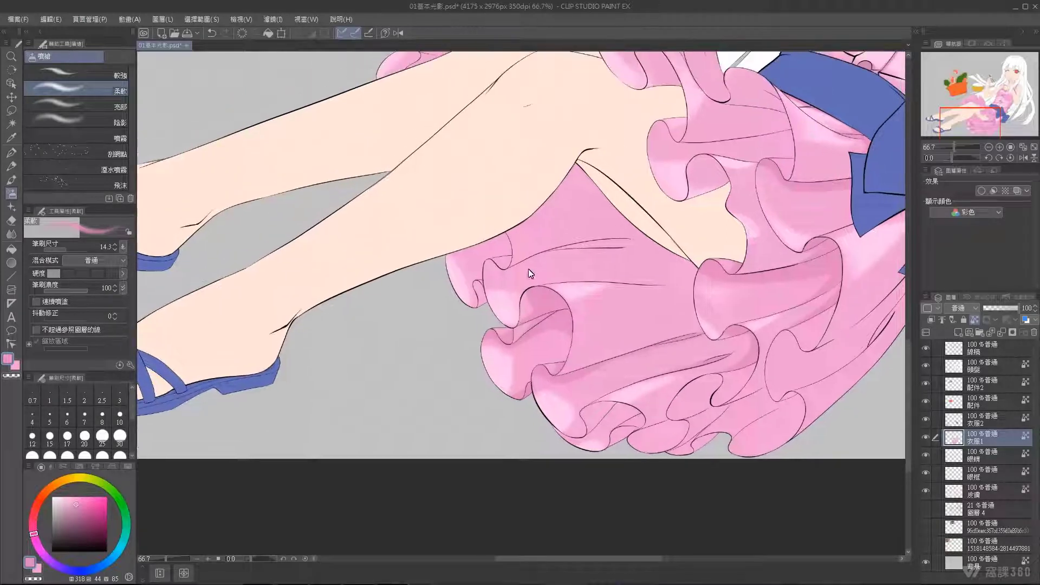
Step: Pan to the ruffles under the legs, try a faint highlight, and undo it
{"action": "left_click_drag", "start_coordinate": [492, 288], "coordinate": [485, 326]}
{"action": "mouse_move", "coordinate": [557, 260]}
{"action": "left_mouse_down"}
{"action": "mouse_move", "coordinate": [461, 285]}
{"action": "mouse_move", "coordinate": [546, 255]}
{"action": "left_mouse_up"}
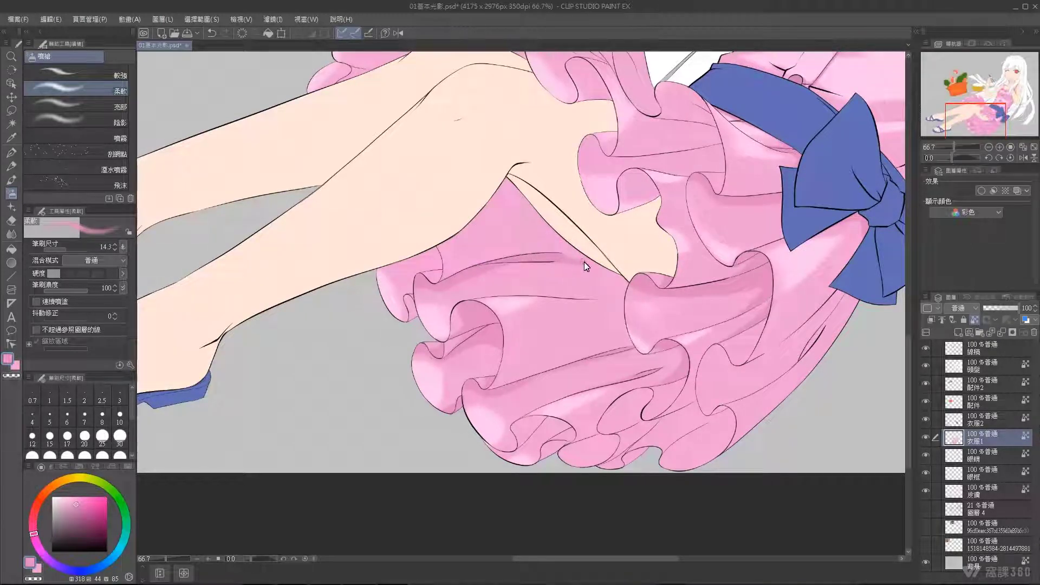
{"action": "left_click_drag", "start_coordinate": [581, 260], "coordinate": [558, 261]}
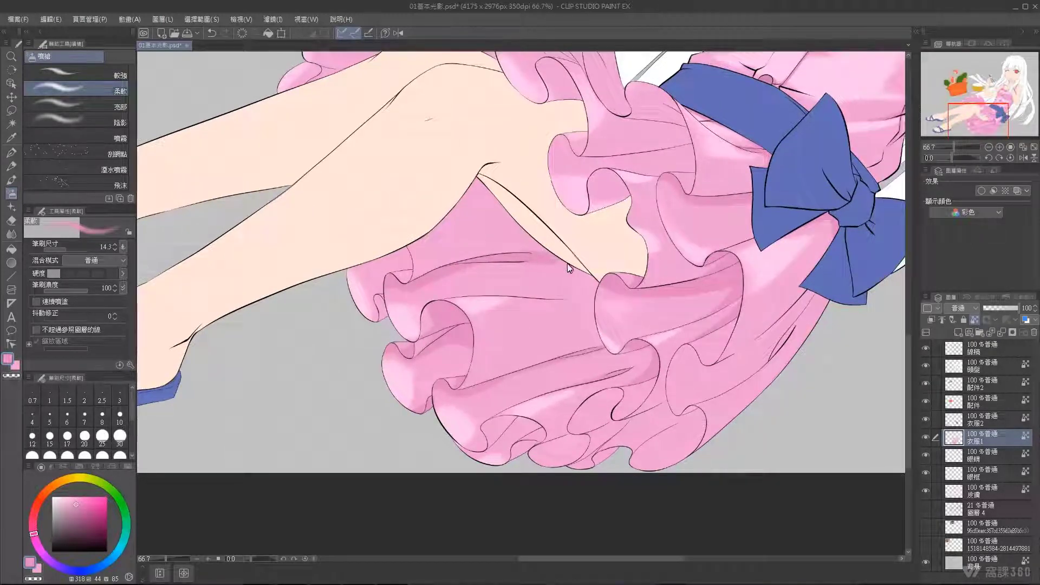
{"action": "scroll", "coordinate": [538, 262], "scroll_direction": "left", "scroll_amount": 2}
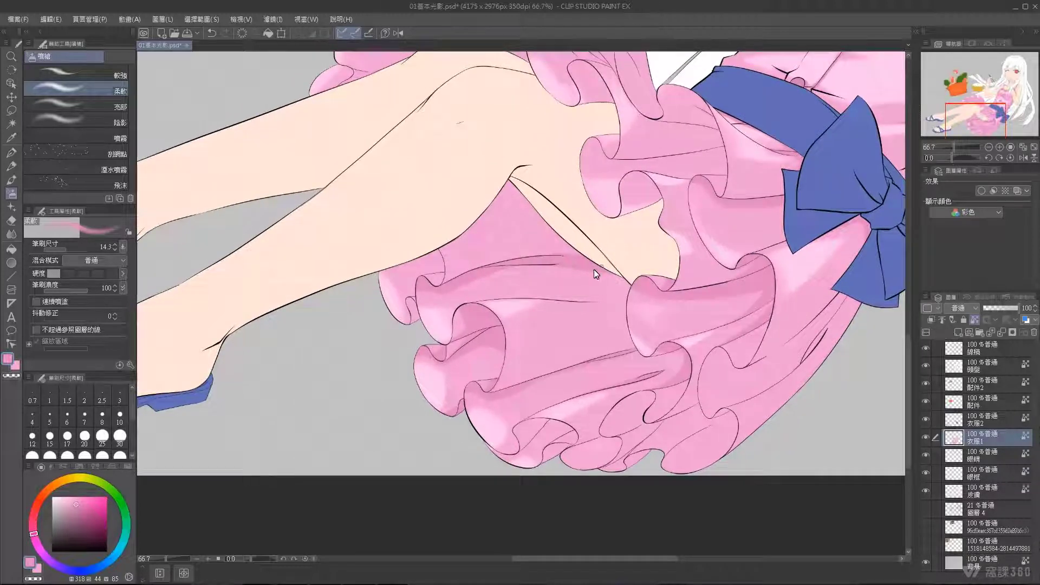
{"action": "scroll", "coordinate": [568, 284], "scroll_direction": "right", "scroll_amount": 2}
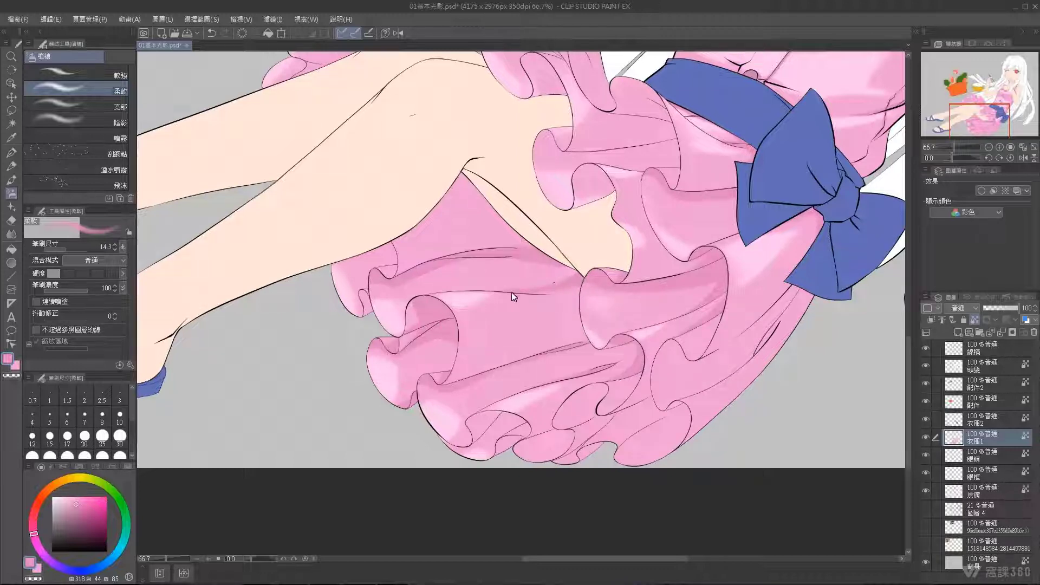
{"action": "left_click_drag", "start_coordinate": [512, 291], "coordinate": [532, 288]}
{"action": "key", "text": "ctrl+z"}
Step: Enlarge the airbrush to 24.8 and reposition the view over the legs and skirt
{"action": "left_click_drag", "start_coordinate": [564, 267], "coordinate": [577, 279]}
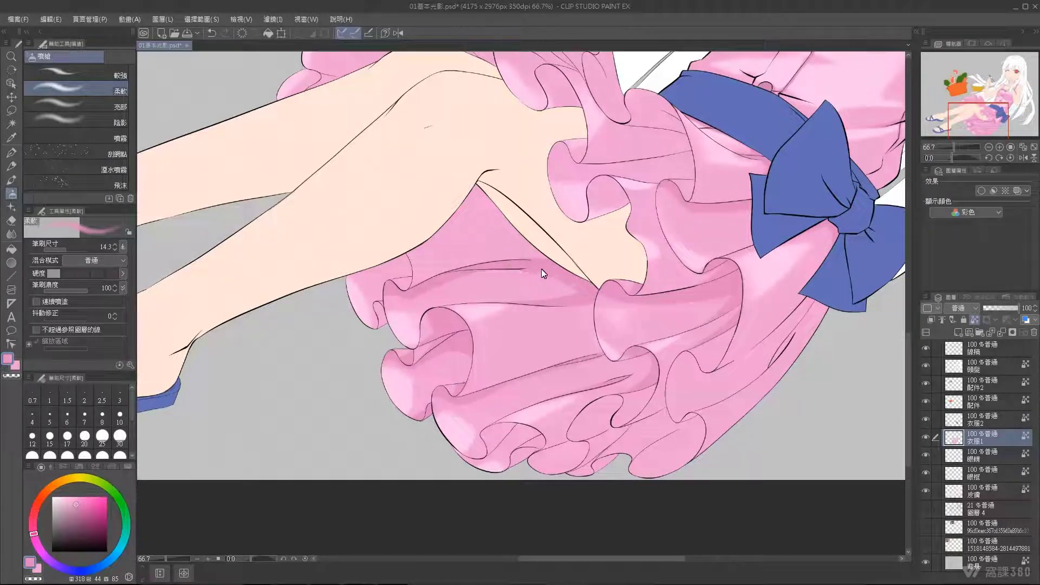
{"action": "left_click_drag", "start_coordinate": [523, 242], "coordinate": [519, 267]}
{"action": "key", "text": "bracketright"}
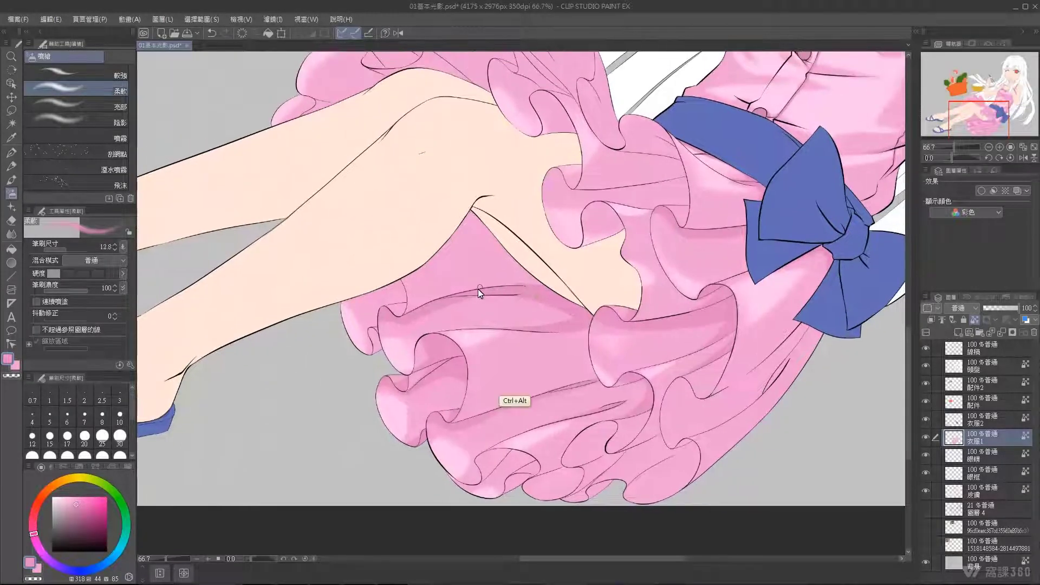
{"action": "key", "text": "bracketright"}
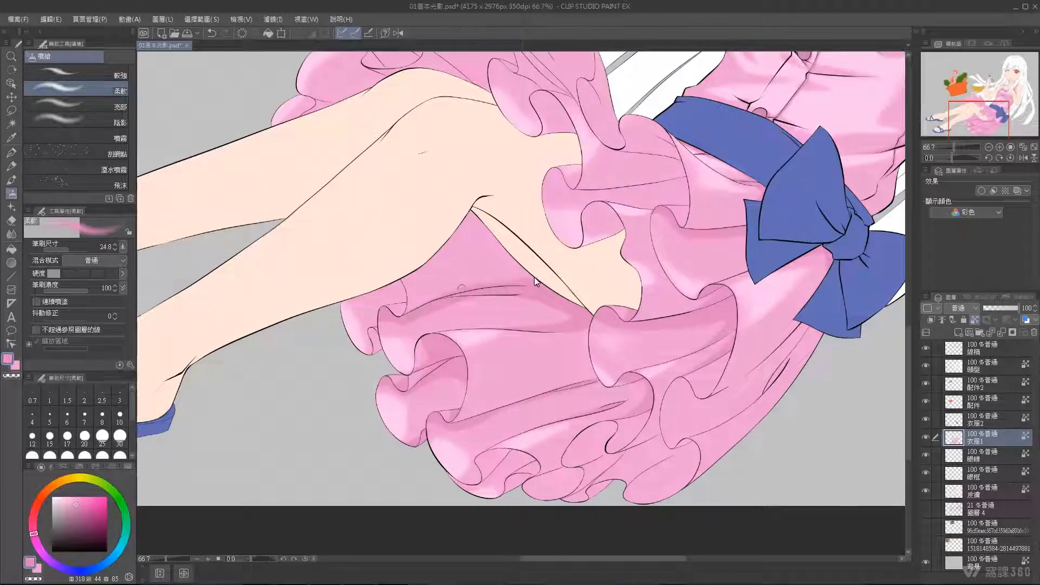
{"action": "left_click_drag", "start_coordinate": [462, 270], "coordinate": [496, 288]}
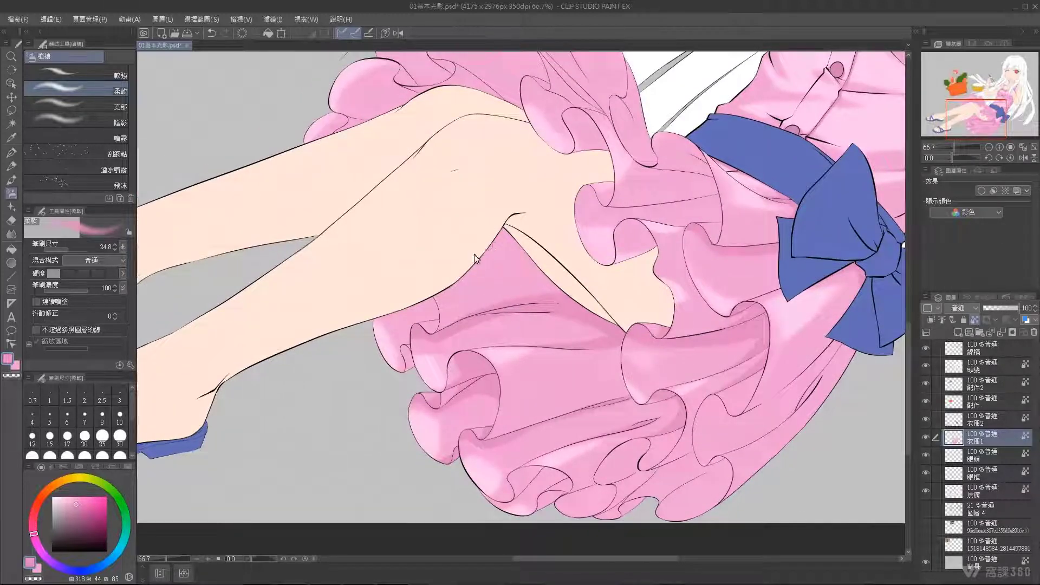
{"action": "left_click_drag", "start_coordinate": [490, 236], "coordinate": [504, 229]}
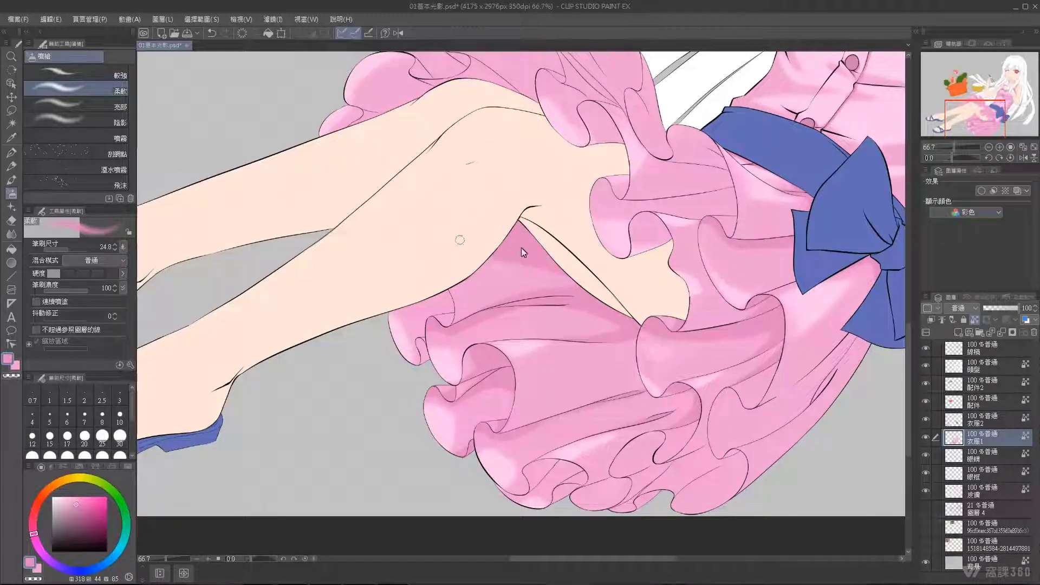
Step: Set the airbrush to 16.9 and add a soft highlight inside a ruffle fold
{"action": "mouse_move", "coordinate": [452, 292]}
{"action": "left_mouse_down"}
{"action": "mouse_move", "coordinate": [497, 291]}
{"action": "mouse_move", "coordinate": [481, 288]}
{"action": "left_mouse_up"}
{"action": "left_click_drag", "start_coordinate": [449, 325], "coordinate": [443, 320]}
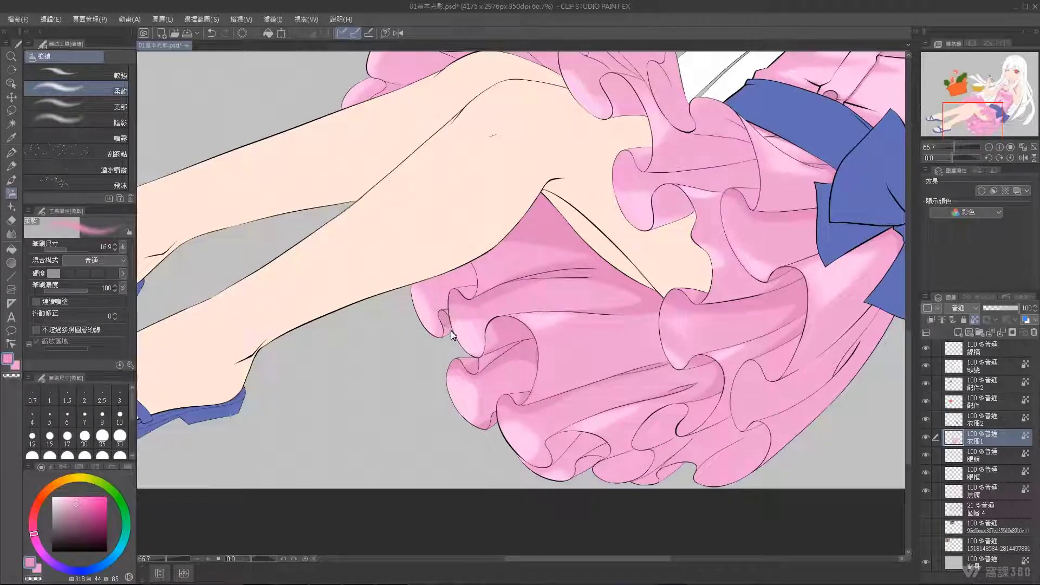
{"action": "mouse_move", "coordinate": [453, 338]}
{"action": "left_mouse_down"}
{"action": "mouse_move", "coordinate": [445, 327]}
{"action": "mouse_move", "coordinate": [477, 298]}
{"action": "left_mouse_up"}
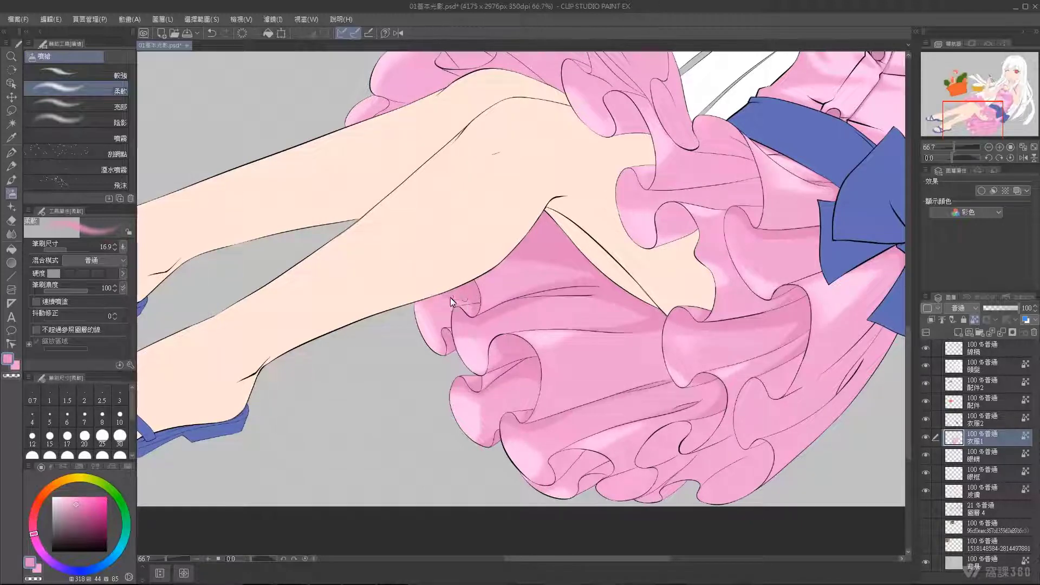
{"action": "left_click_drag", "start_coordinate": [473, 301], "coordinate": [506, 304]}
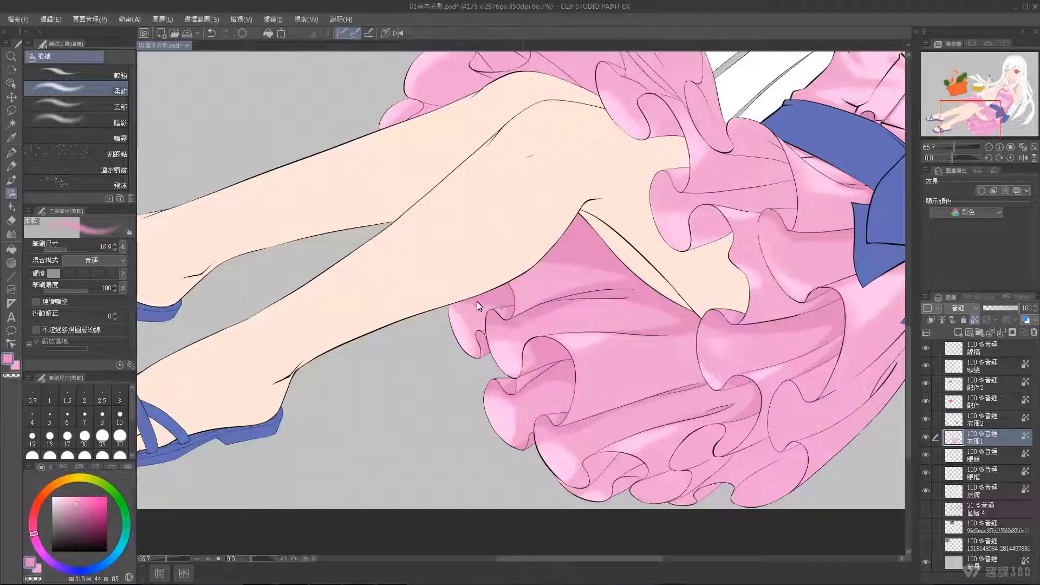
{"action": "left_click_drag", "start_coordinate": [477, 301], "coordinate": [460, 298]}
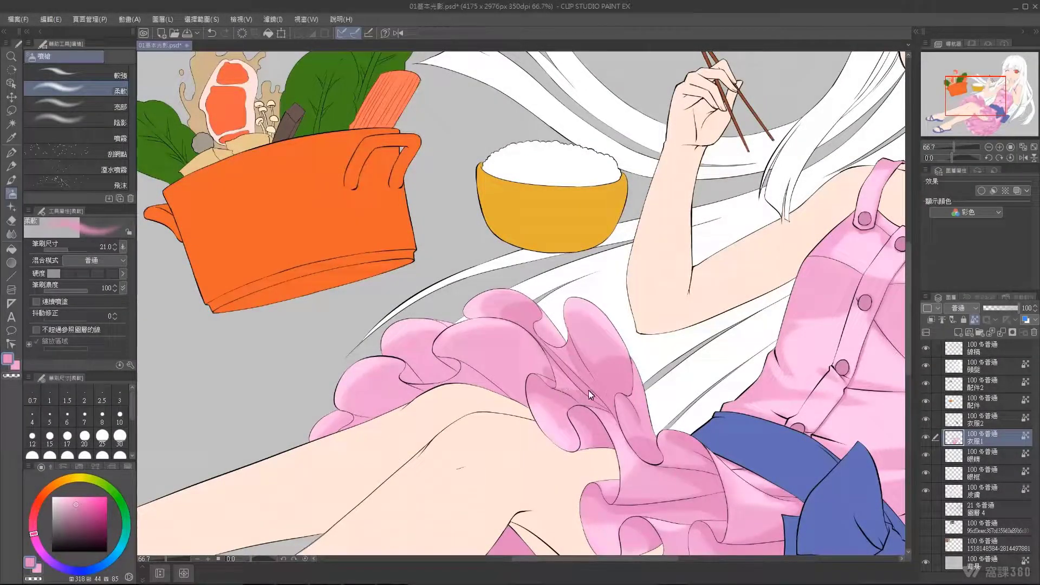
Step: Pan over the upper skirt and bodice and airbrush soft shading along the skirt edge
{"action": "left_click_drag", "start_coordinate": [588, 390], "coordinate": [610, 408]}
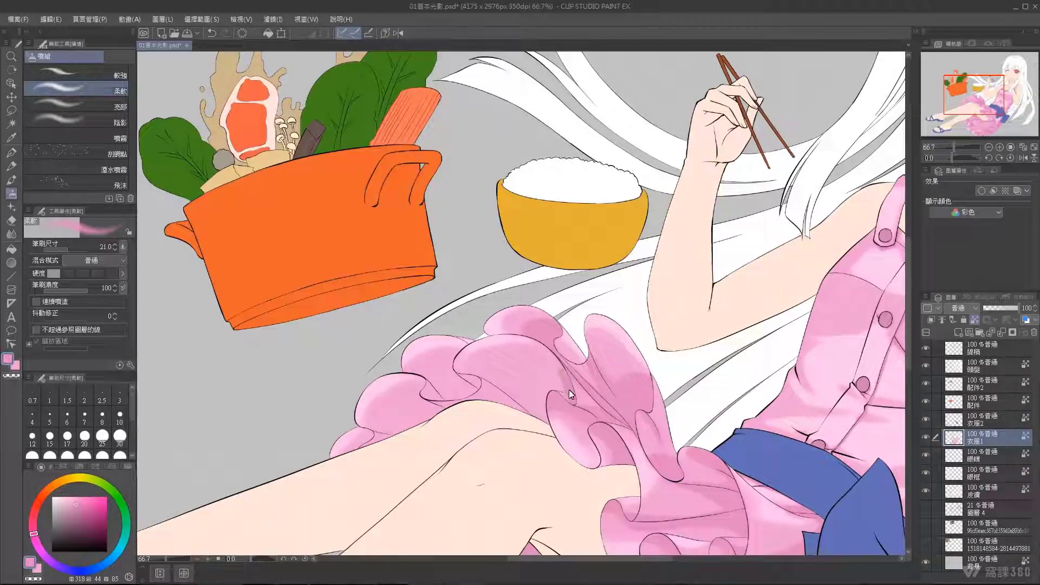
{"action": "left_click_drag", "start_coordinate": [539, 391], "coordinate": [563, 396]}
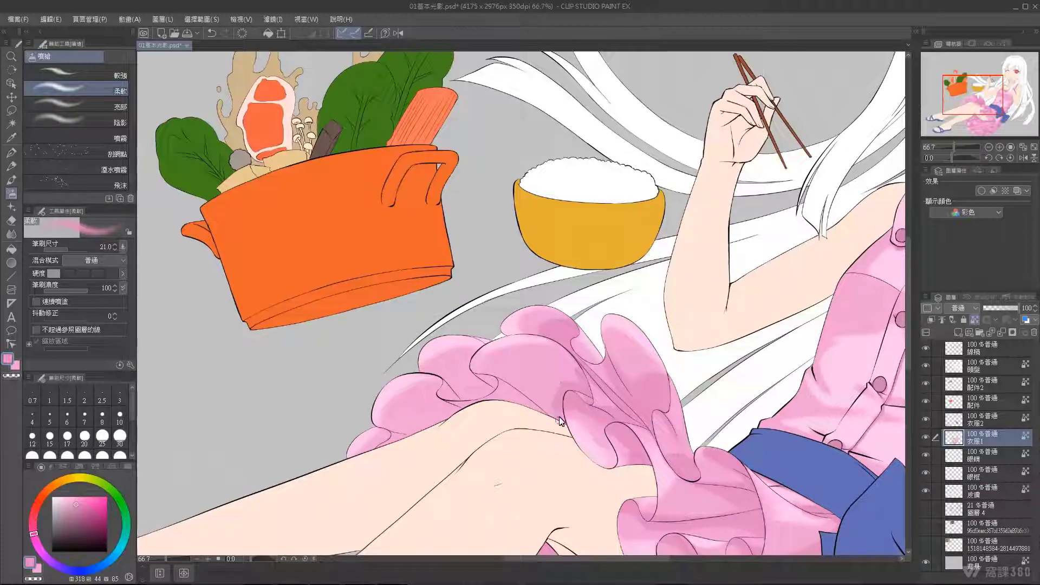
{"action": "left_click_drag", "start_coordinate": [564, 421], "coordinate": [567, 428]}
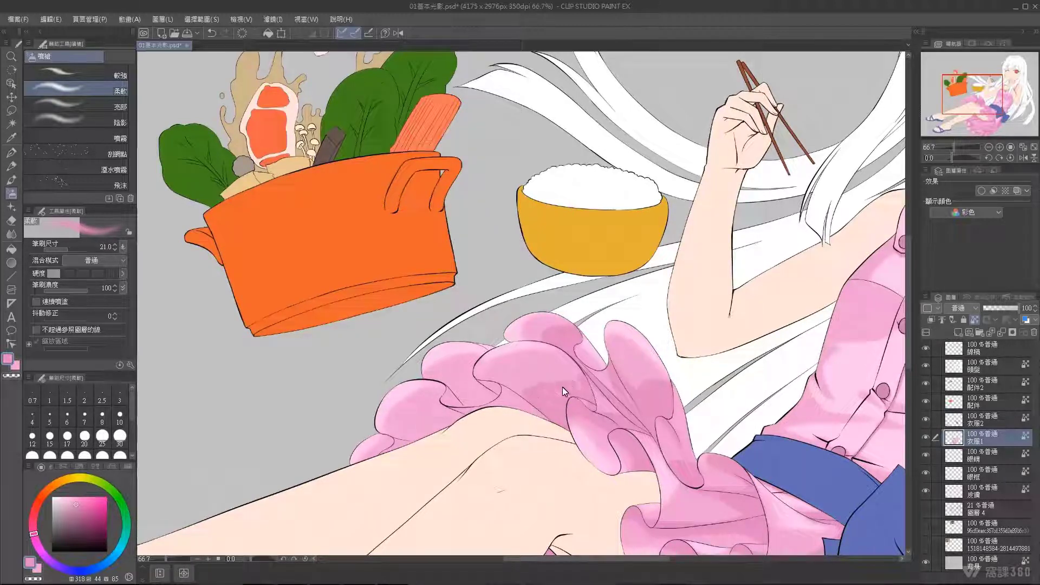
{"action": "left_click_drag", "start_coordinate": [560, 390], "coordinate": [582, 392]}
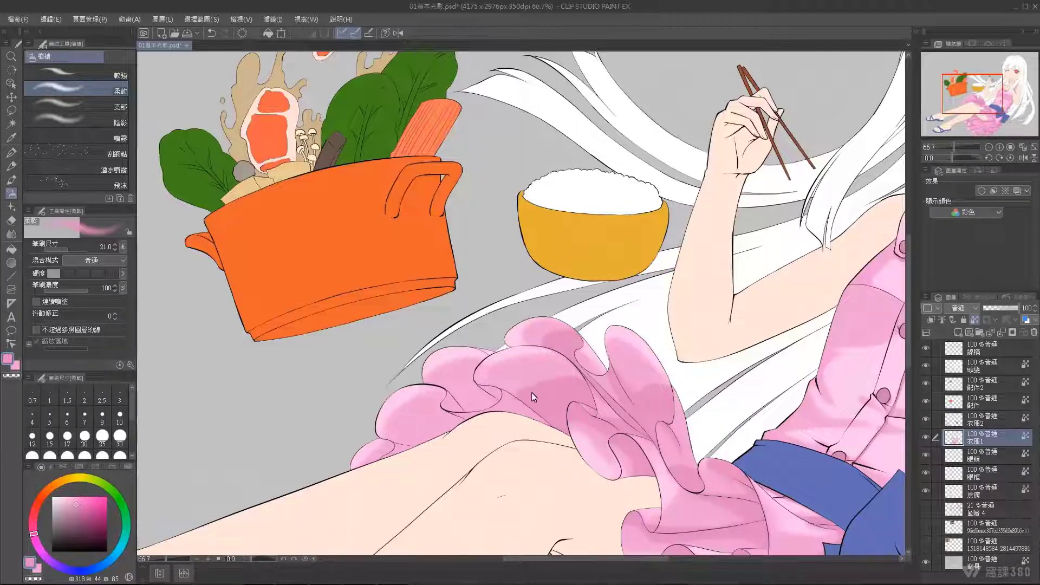
{"action": "left_click_drag", "start_coordinate": [545, 381], "coordinate": [573, 384]}
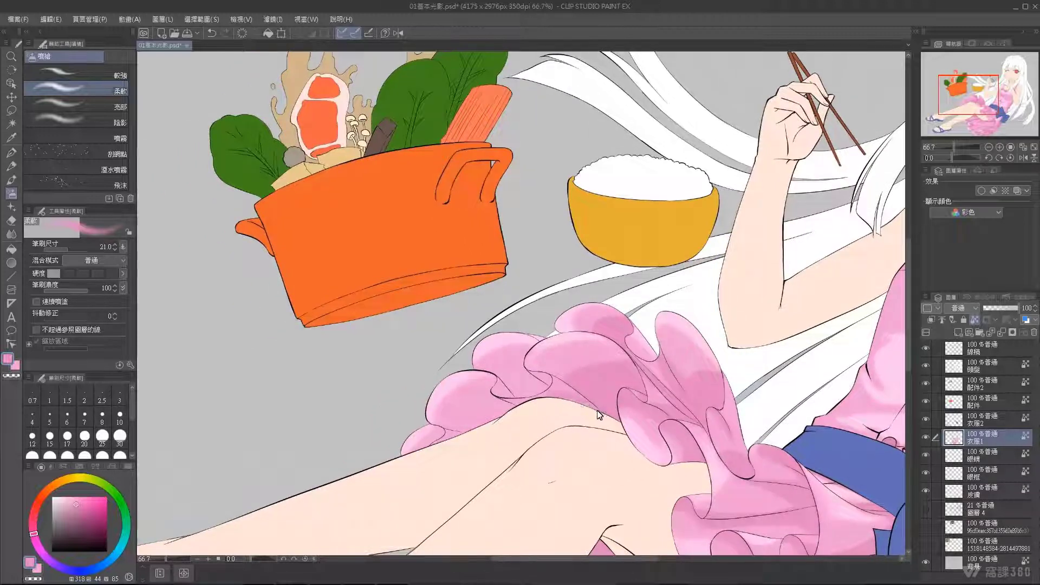
{"action": "mouse_move", "coordinate": [533, 405]}
{"action": "left_mouse_down"}
{"action": "mouse_move", "coordinate": [560, 408]}
{"action": "mouse_move", "coordinate": [538, 353]}
{"action": "left_mouse_up"}
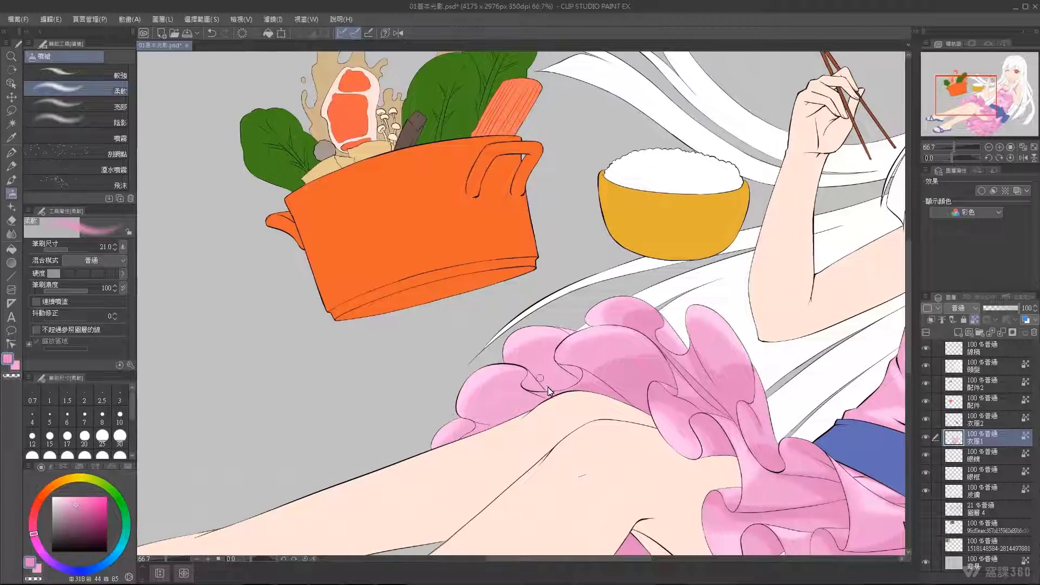
{"action": "left_click_drag", "start_coordinate": [549, 391], "coordinate": [577, 378]}
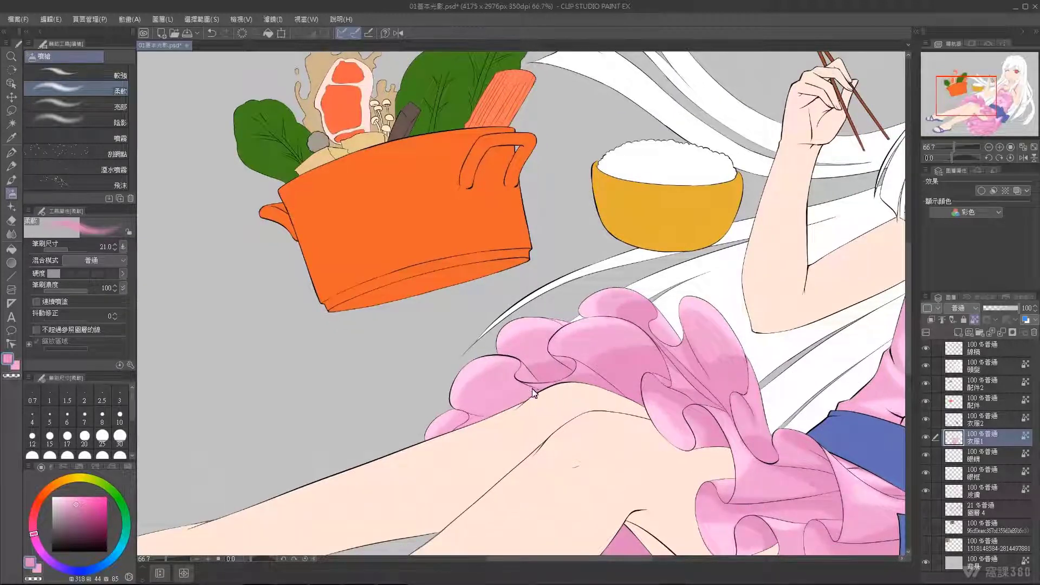
{"action": "left_click_drag", "start_coordinate": [546, 353], "coordinate": [538, 386]}
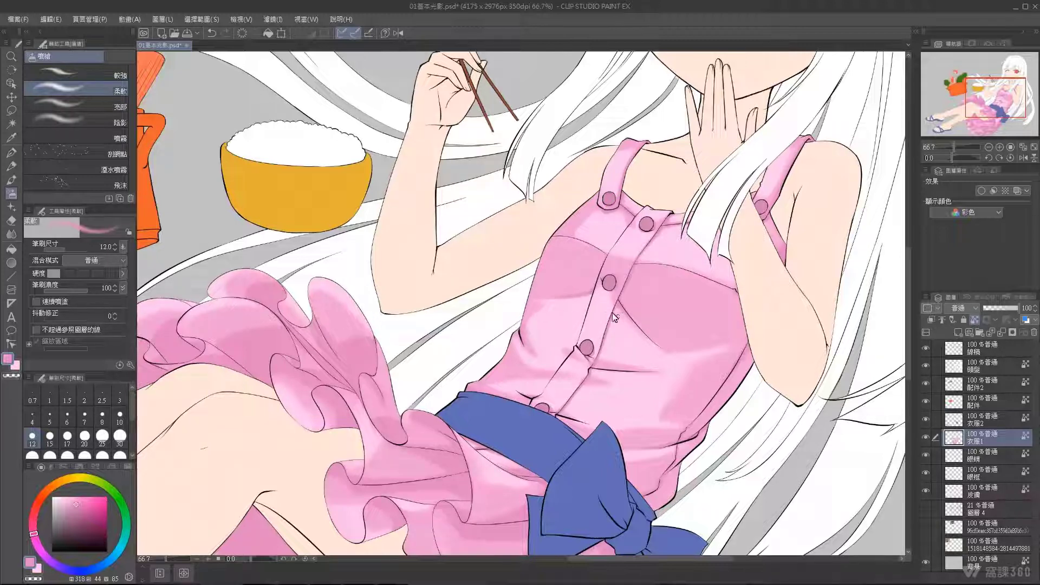
Step: Move to the bodice, enlarge the airbrush, and undo the last stroke
{"action": "left_click_drag", "start_coordinate": [614, 317], "coordinate": [583, 306]}
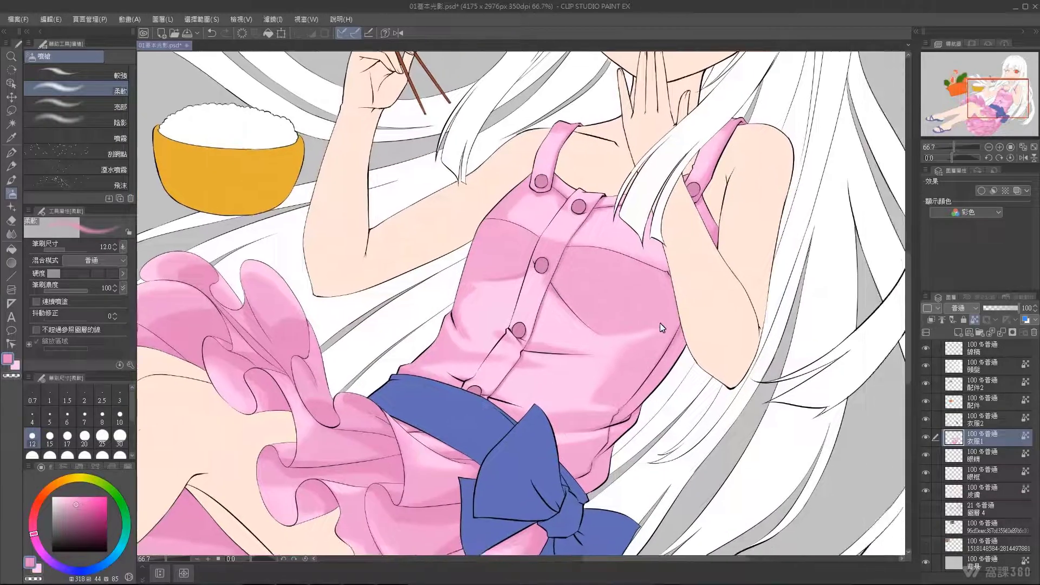
{"action": "left_click_drag", "start_coordinate": [639, 343], "coordinate": [601, 338]}
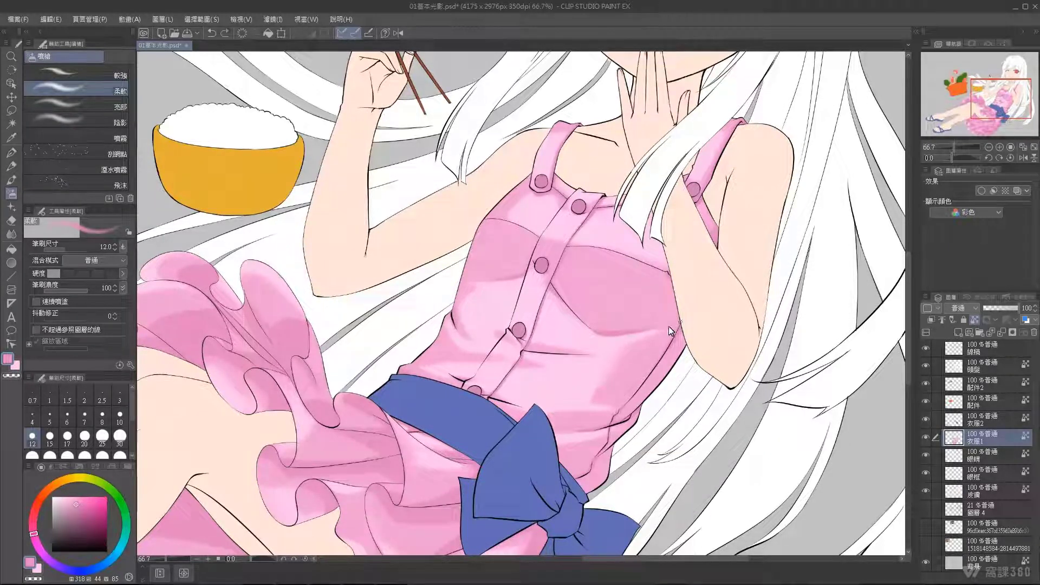
{"action": "scroll", "coordinate": [612, 330], "scroll_direction": "left", "scroll_amount": 2}
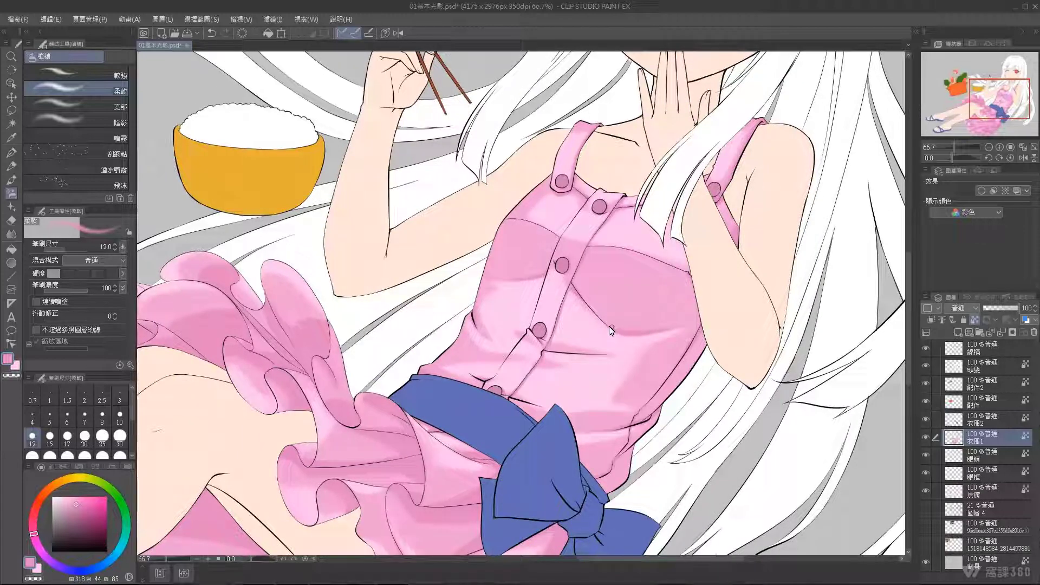
{"action": "scroll", "coordinate": [645, 341], "scroll_direction": "down", "scroll_amount": 2}
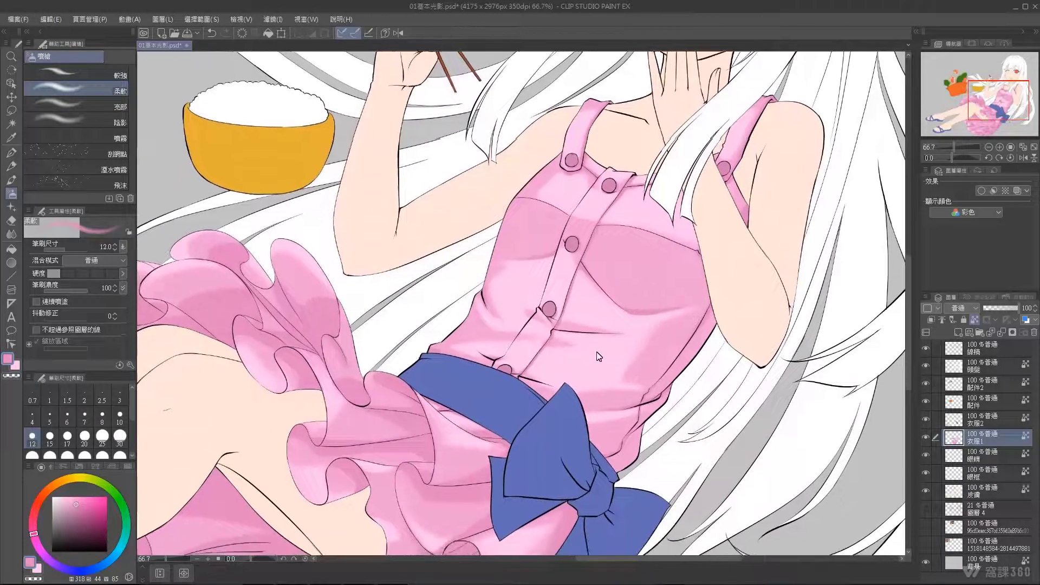
{"action": "scroll", "coordinate": [598, 356], "scroll_direction": "left", "scroll_amount": 3}
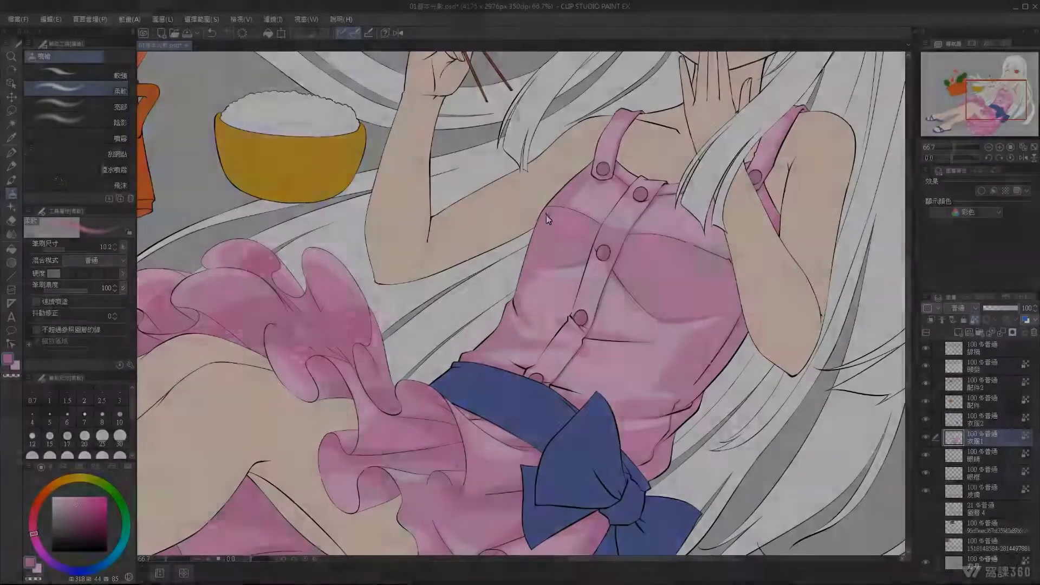
{"action": "key", "text": "bracketright"}
{"action": "key", "text": "bracketright"}
{"action": "key", "text": "bracketright"}
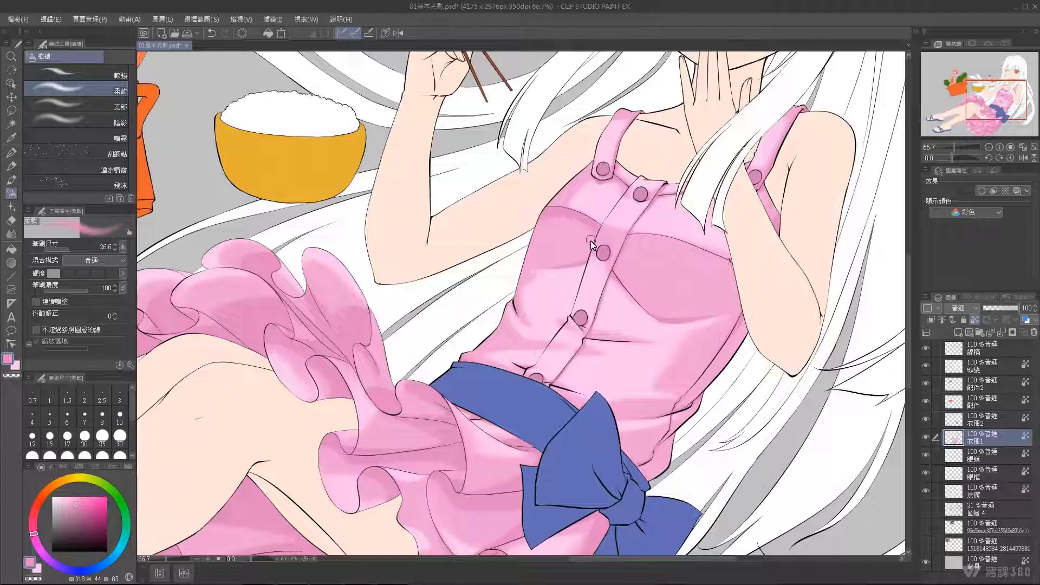
{"action": "key", "text": "ctrl+z"}
Step: Paint a smaller stroke on the bodice, undo it, and shift toward the bodice's left side
{"action": "mouse_move", "coordinate": [594, 226]}
{"action": "left_mouse_down"}
{"action": "mouse_move", "coordinate": [569, 210]}
{"action": "mouse_move", "coordinate": [579, 215]}
{"action": "left_mouse_up"}
{"action": "mouse_move", "coordinate": [590, 238]}
{"action": "left_mouse_down"}
{"action": "mouse_move", "coordinate": [577, 257]}
{"action": "mouse_move", "coordinate": [574, 245]}
{"action": "left_mouse_up"}
{"action": "key", "text": "ctrl+z"}
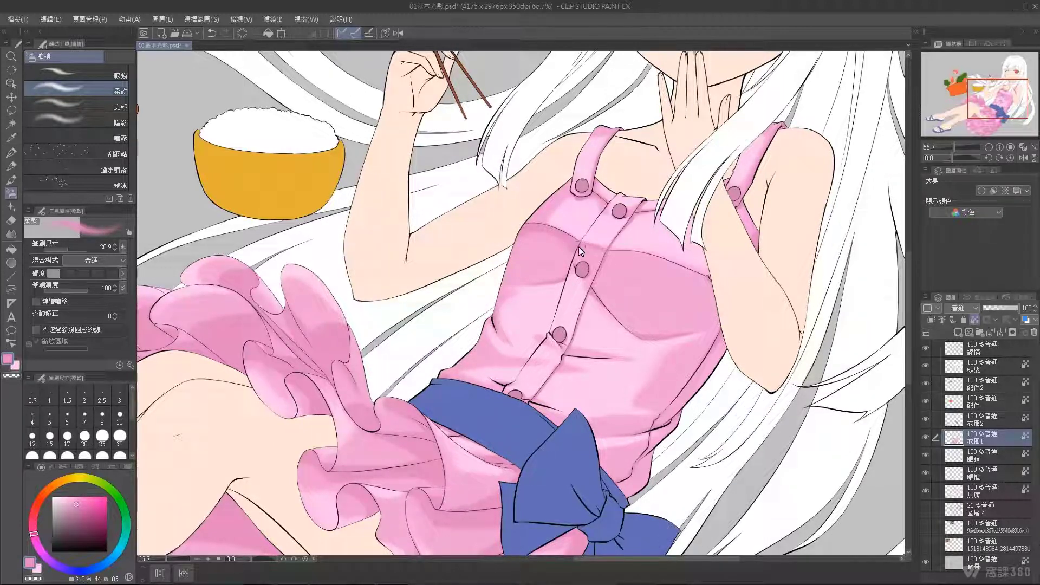
{"action": "left_click_drag", "start_coordinate": [616, 258], "coordinate": [582, 248]}
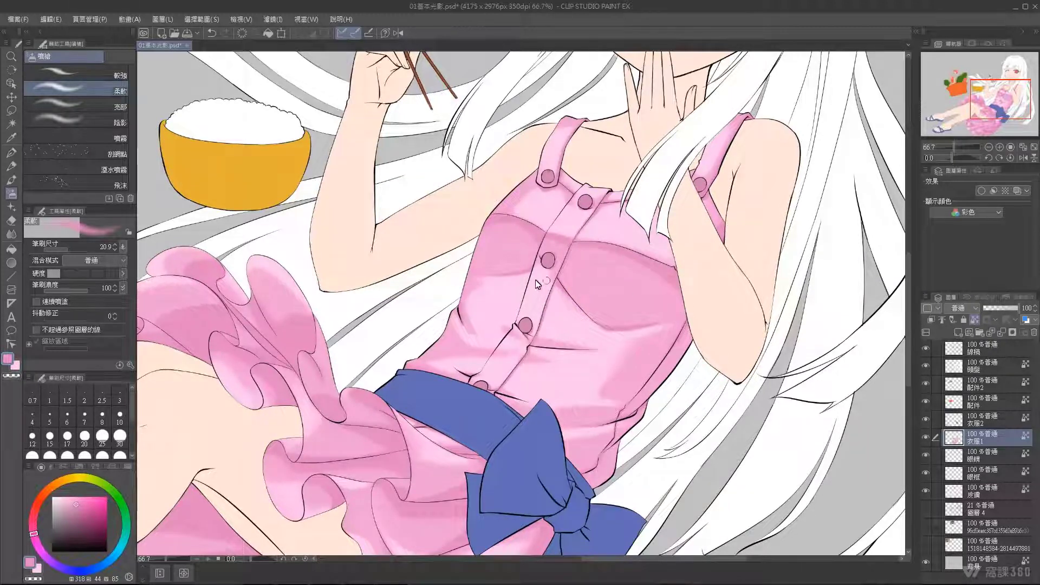
{"action": "scroll", "coordinate": [562, 184], "scroll_direction": "up", "scroll_amount": 3}
Step: Shade the top of the left shoulder strap with a smaller airbrush
{"action": "left_click_drag", "start_coordinate": [562, 184], "coordinate": [553, 187]}
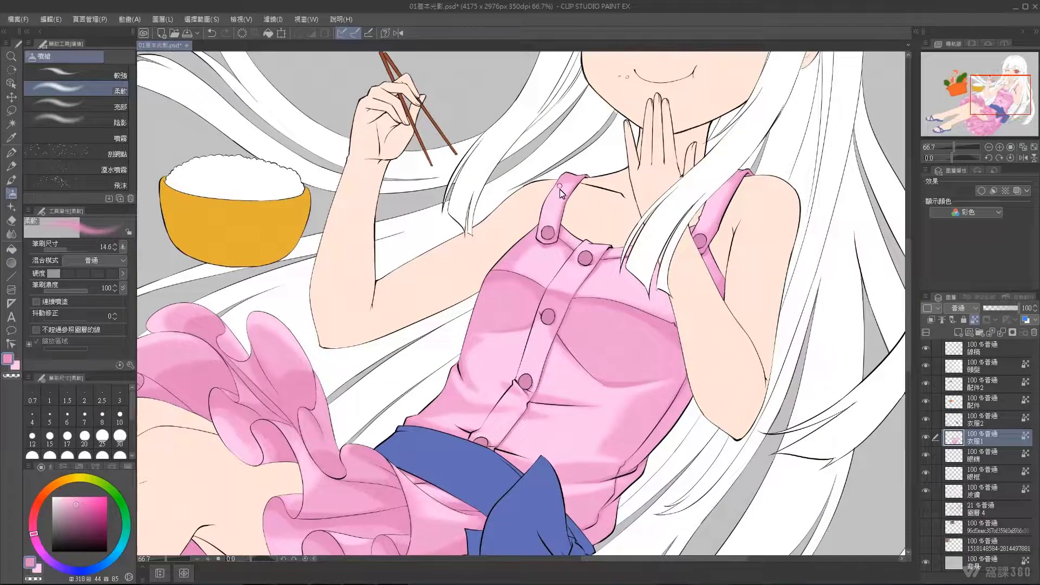
{"action": "left_click_drag", "start_coordinate": [575, 184], "coordinate": [556, 187]}
{"action": "scroll", "coordinate": [553, 352], "scroll_direction": "down", "scroll_amount": 1}
{"action": "scroll", "coordinate": [559, 293], "scroll_direction": "down", "scroll_amount": 2}
Step: Enlarge the airbrush near the bow, then shrink it and undo and redo the last stroke
{"action": "left_click_drag", "start_coordinate": [559, 293], "coordinate": [584, 244]}
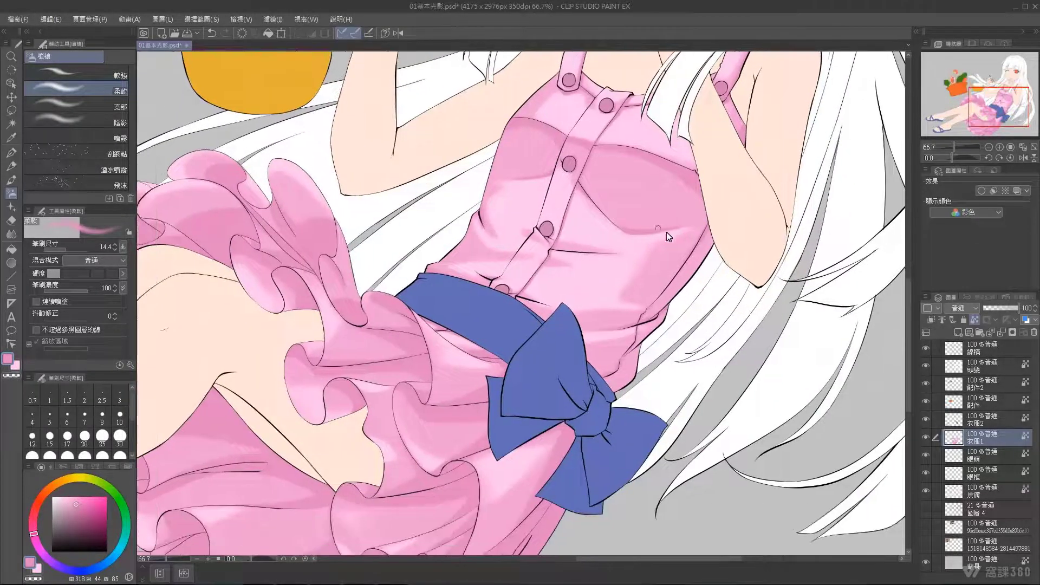
{"action": "left_click_drag", "start_coordinate": [648, 277], "coordinate": [661, 265]}
{"action": "left_click_drag", "start_coordinate": [626, 289], "coordinate": [660, 275]}
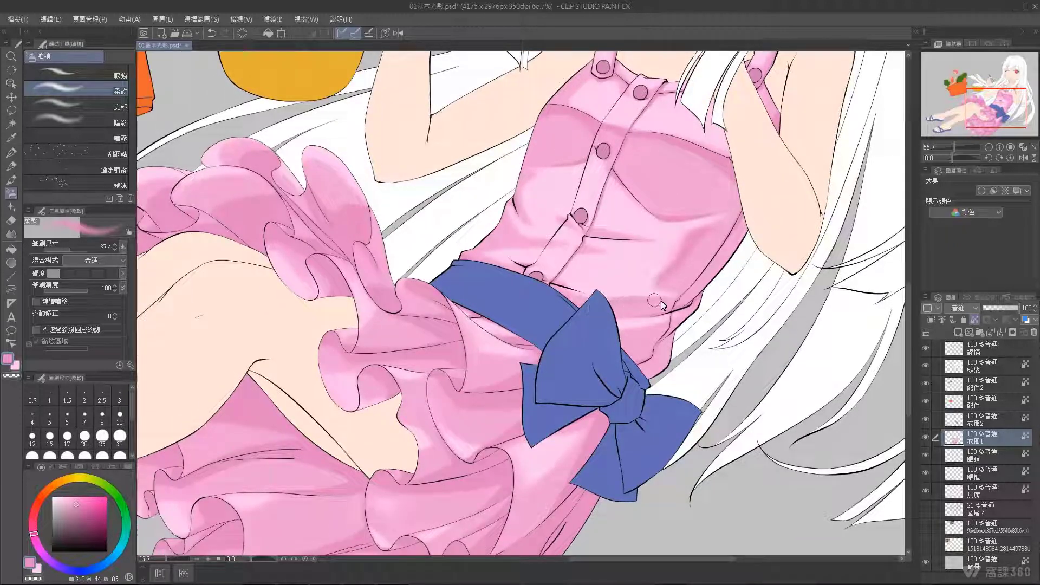
{"action": "left_click_drag", "start_coordinate": [603, 307], "coordinate": [636, 320]}
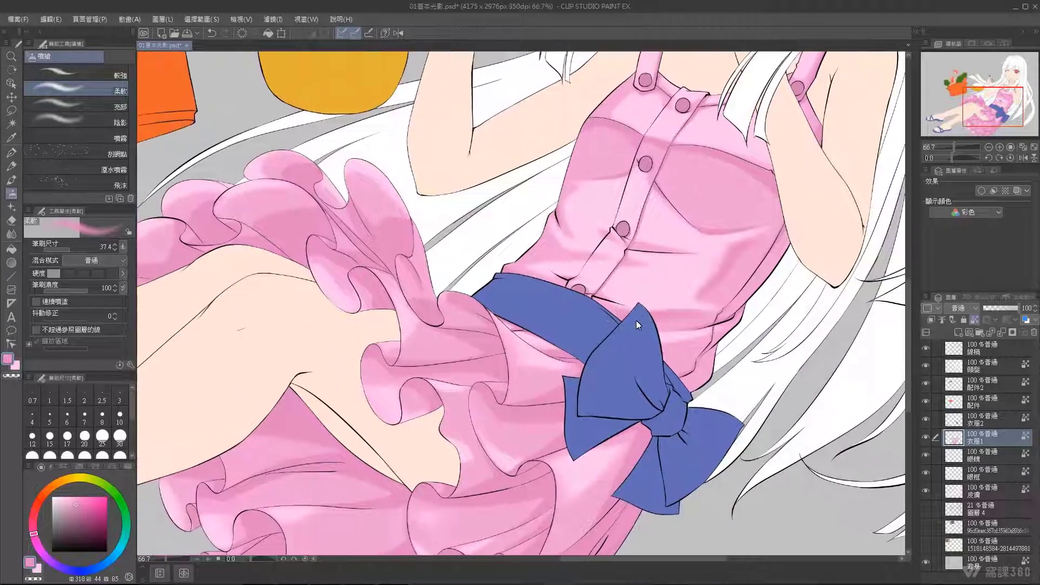
{"action": "key", "text": "bracketleft"}
{"action": "key", "text": "ctrl+z"}
{"action": "key", "text": "ctrl+y"}
Step: Pan across the lower skirt, straps and bow to check the shading
{"action": "left_click_drag", "start_coordinate": [612, 316], "coordinate": [567, 294]}
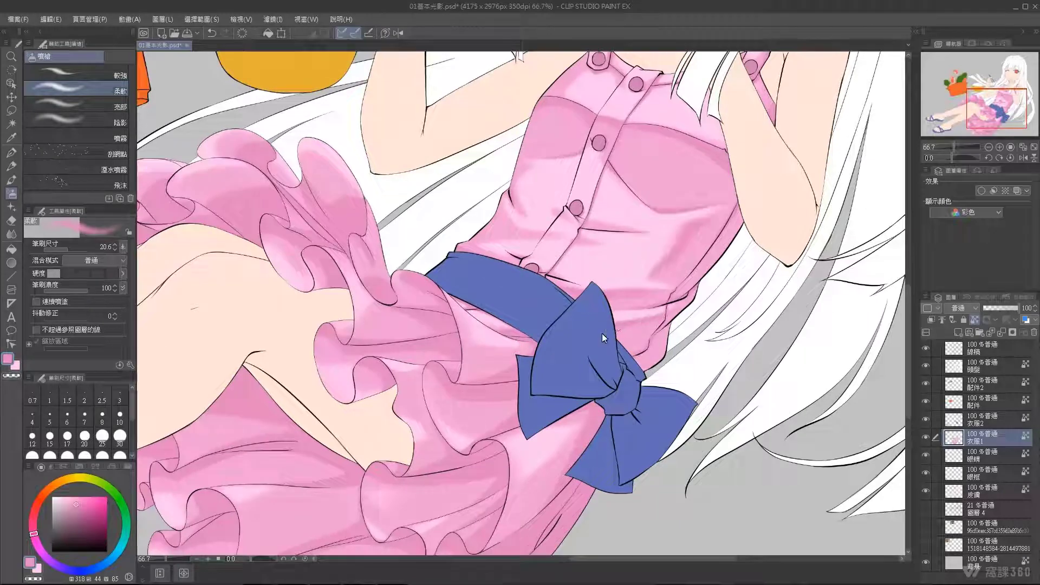
{"action": "mouse_move", "coordinate": [581, 351]}
{"action": "left_mouse_down"}
{"action": "mouse_move", "coordinate": [597, 311]}
{"action": "mouse_move", "coordinate": [629, 331]}
{"action": "left_mouse_up"}
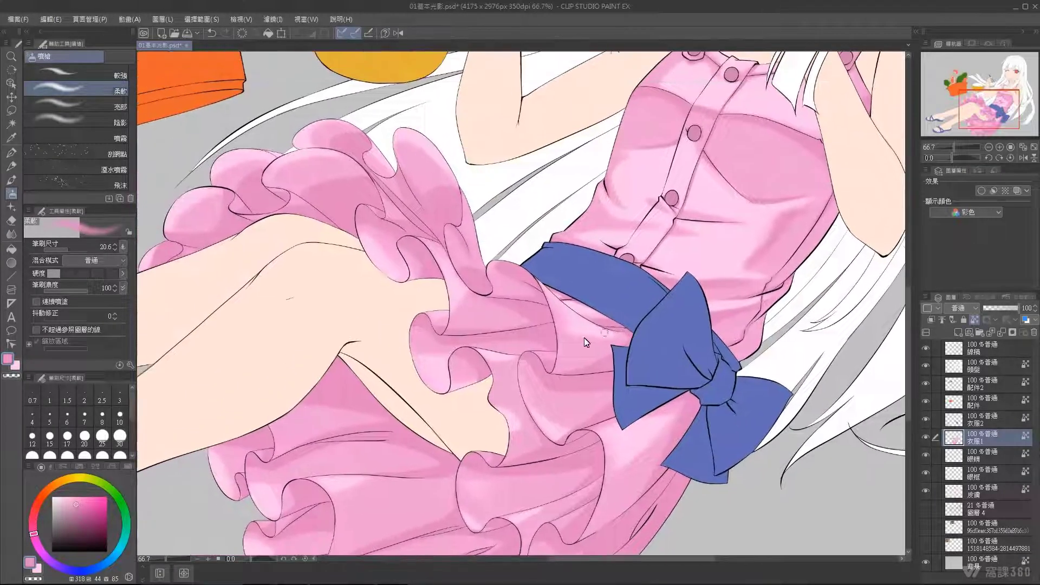
{"action": "left_click_drag", "start_coordinate": [560, 336], "coordinate": [629, 301]}
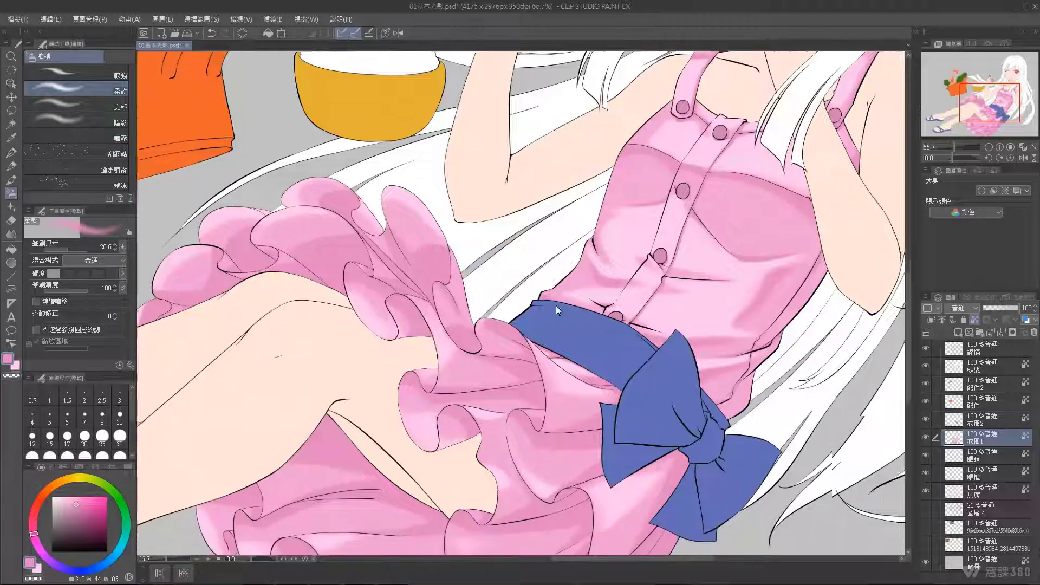
{"action": "left_click_drag", "start_coordinate": [572, 430], "coordinate": [589, 358]}
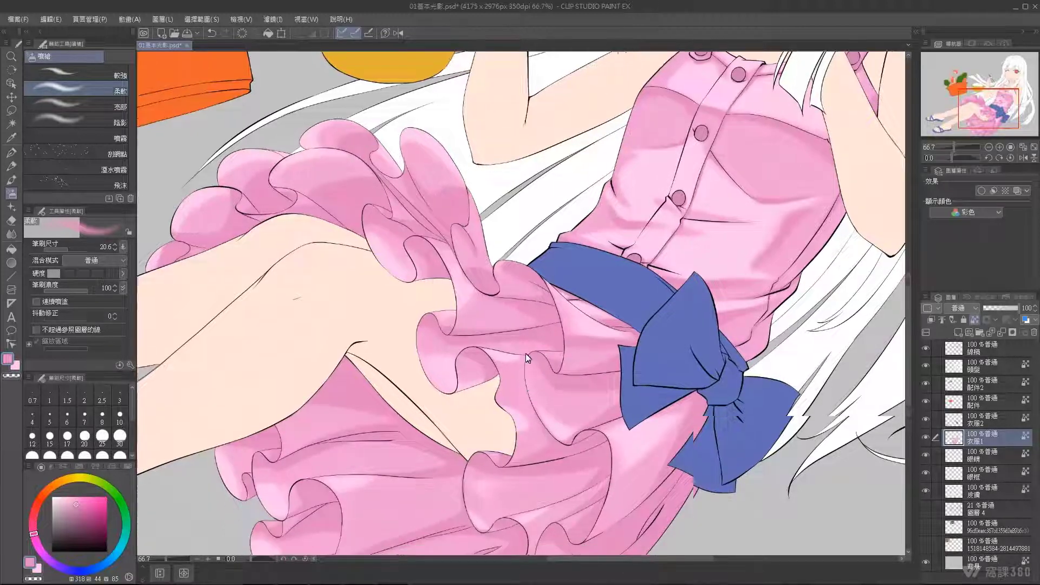
{"action": "scroll", "coordinate": [525, 353], "scroll_direction": "down", "scroll_amount": 5}
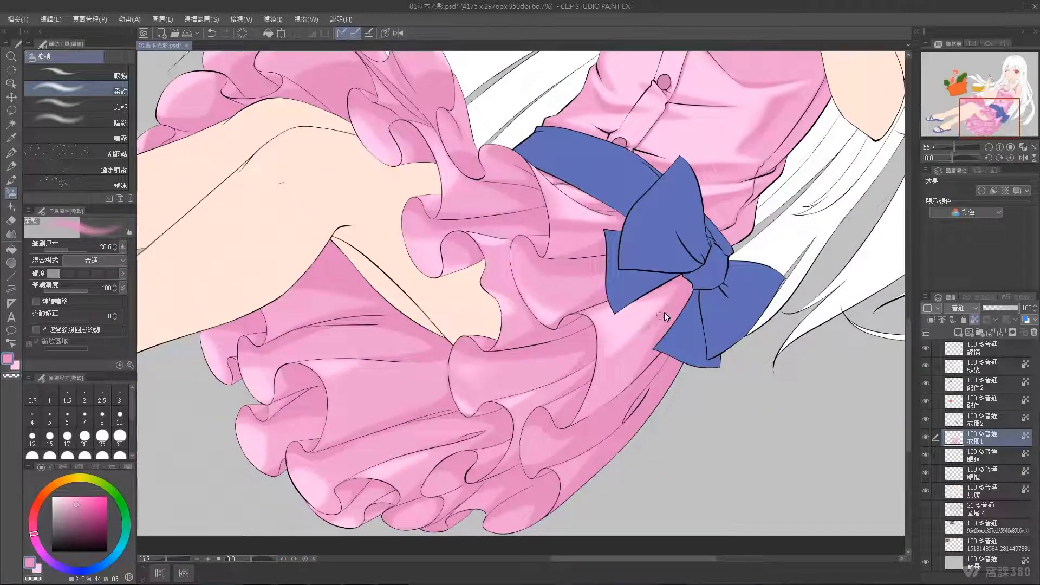
{"action": "scroll", "coordinate": [633, 326], "scroll_direction": "down", "scroll_amount": 1}
Step: Replace the last stroke with a faint highlight below the bow, then zoom out to the whole figure
{"action": "key", "text": "ctrl+z"}
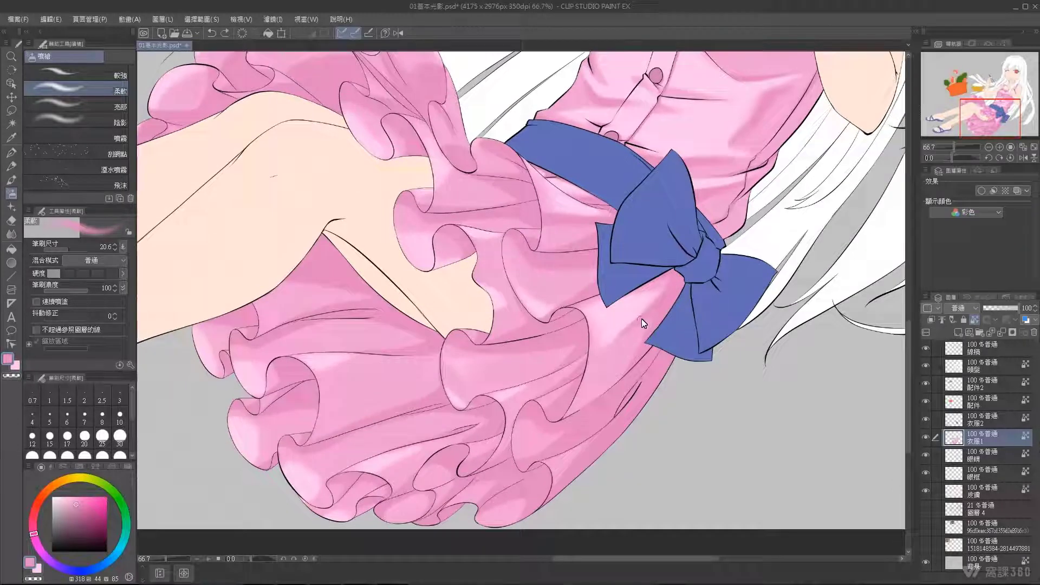
{"action": "mouse_move", "coordinate": [646, 322]}
{"action": "left_mouse_down"}
{"action": "mouse_move", "coordinate": [643, 333]}
{"action": "mouse_move", "coordinate": [619, 312]}
{"action": "mouse_move", "coordinate": [560, 374]}
{"action": "left_mouse_up"}
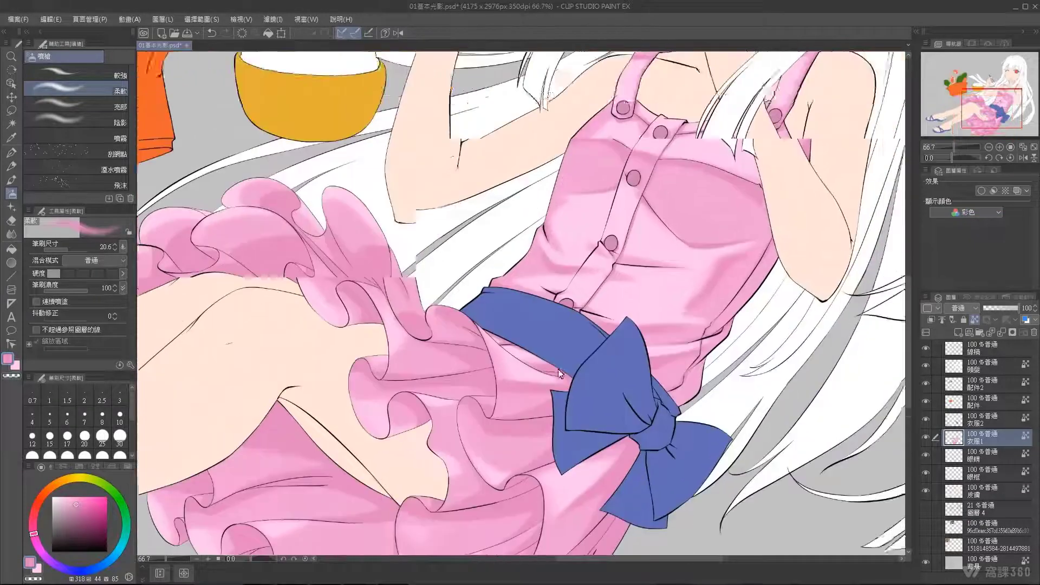
{"action": "scroll", "coordinate": [560, 374], "scroll_direction": "down", "scroll_amount": 1}
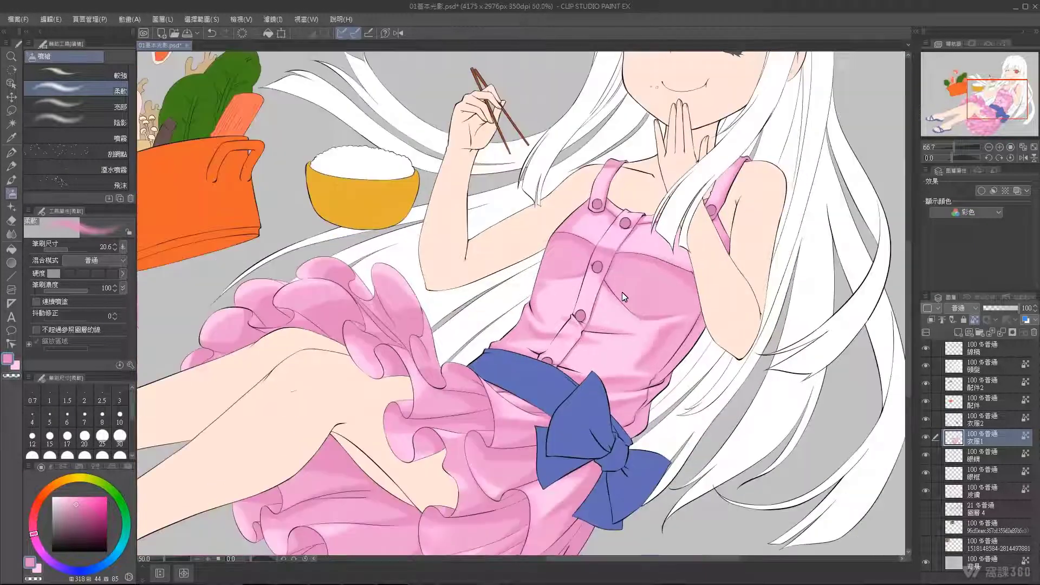
{"action": "scroll", "coordinate": [622, 291], "scroll_direction": "down", "scroll_amount": 1}
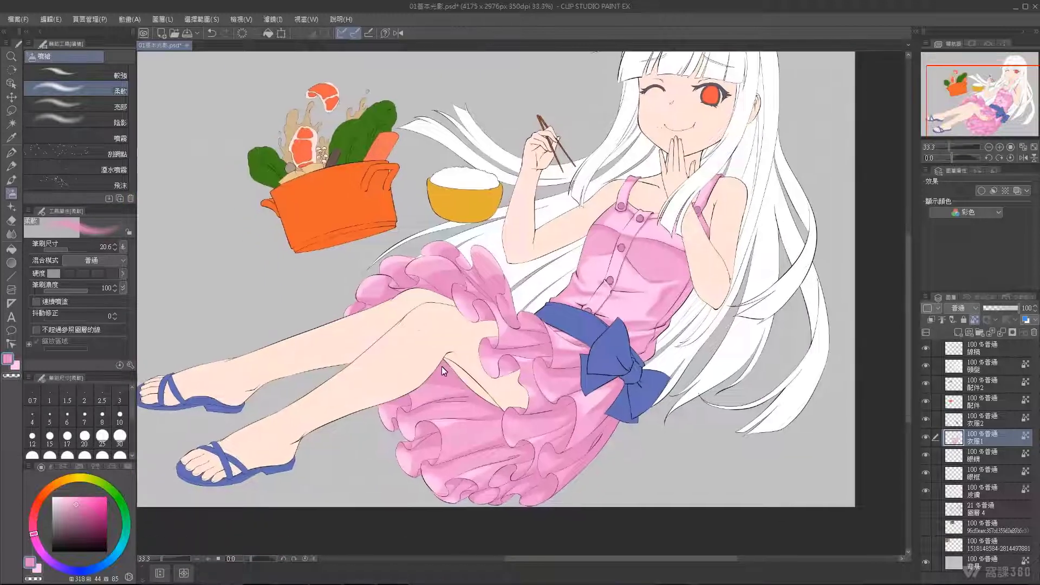